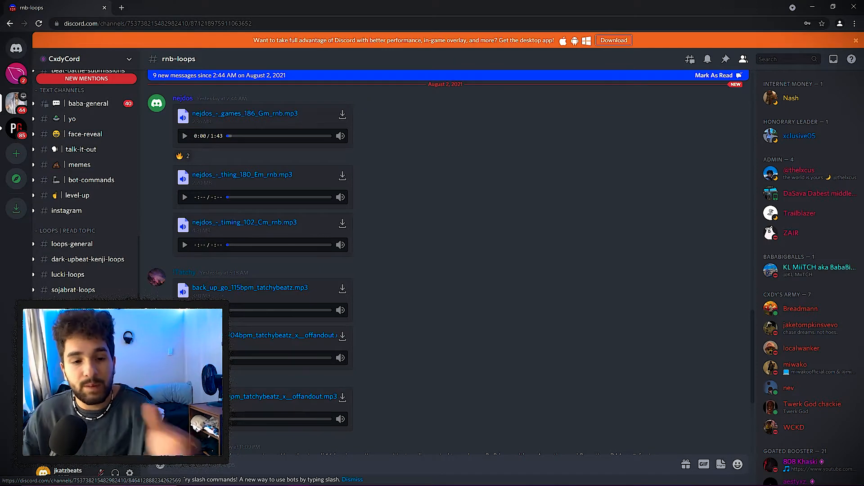
Open the pain-loops channel and preview the RUNNING_OUT_OF_TIME 179 BPM and Dope Up Am 150 loops.
{"action": "left_click", "coordinate": [90, 245]}
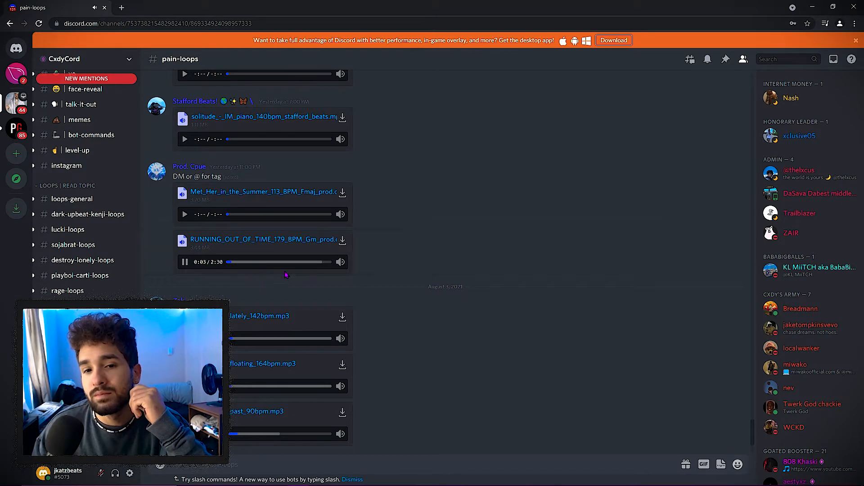
{"action": "scroll", "coordinate": [260, 319], "scroll_direction": "up", "scroll_amount": 1}
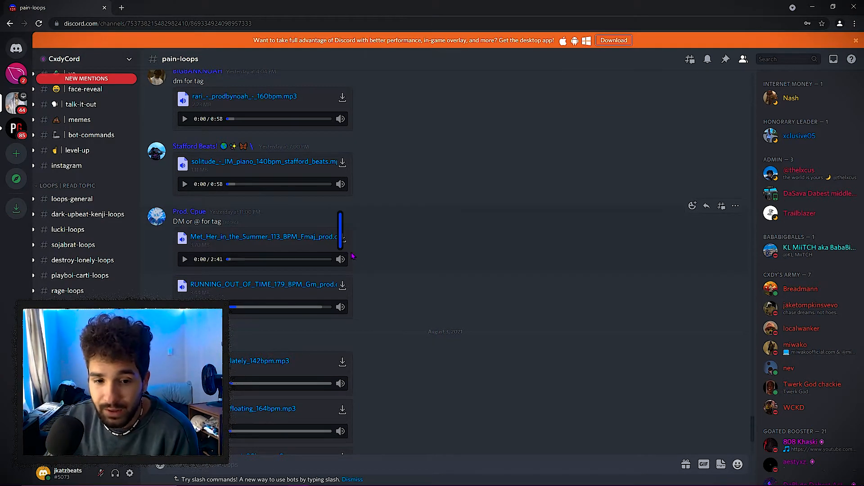
{"action": "left_click", "coordinate": [185, 307]}
{"action": "scroll", "coordinate": [227, 301], "scroll_direction": "up", "scroll_amount": 4}
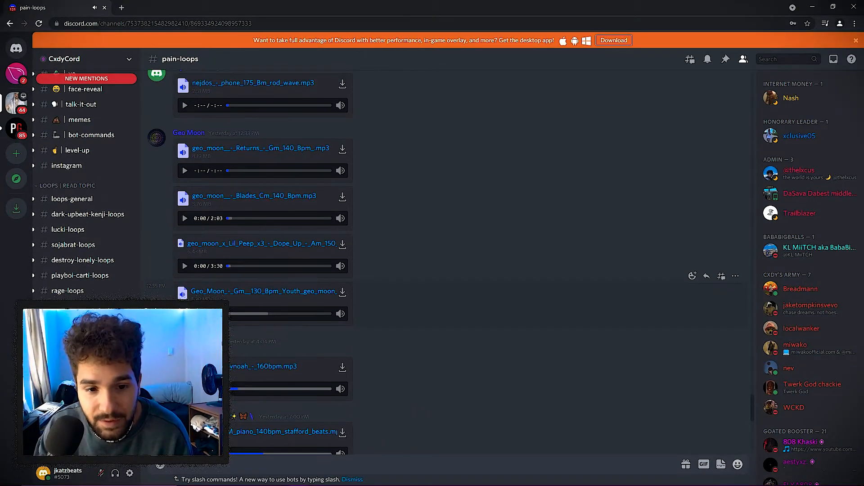
{"action": "left_click", "coordinate": [185, 266]}
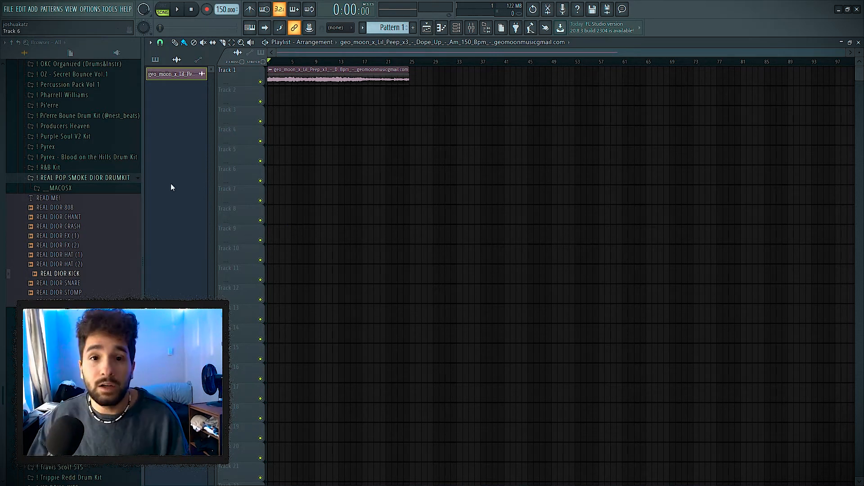
Switch to FL Studio, open the loop clip's channel settings and look through the Common Claps in Mike Zara's Stash.
{"action": "double_click", "coordinate": [346, 82]}
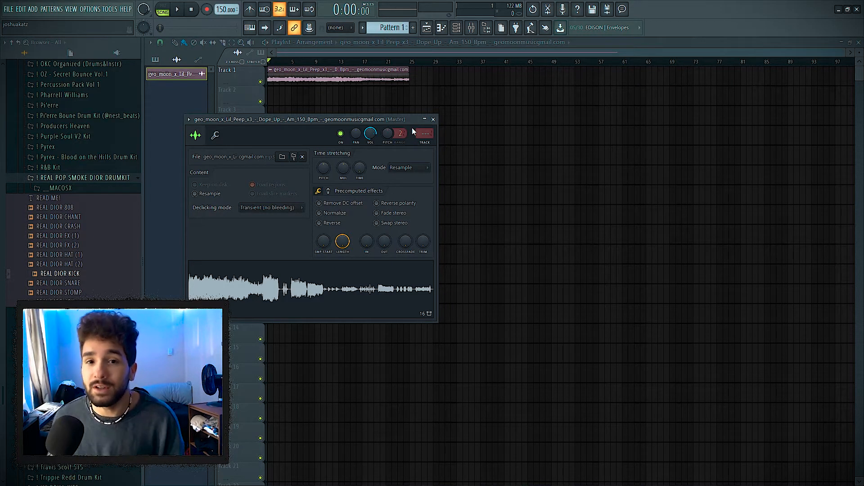
{"action": "scroll", "coordinate": [103, 288], "scroll_direction": "up", "scroll_amount": 10}
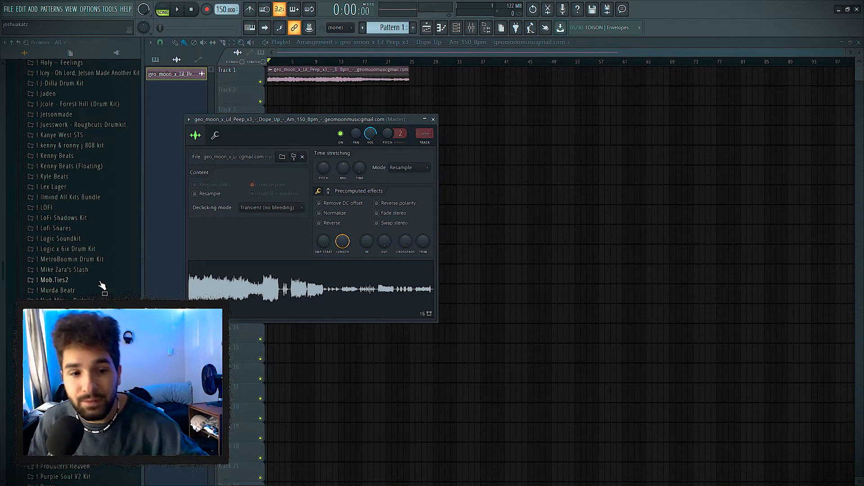
{"action": "left_click", "coordinate": [90, 269]}
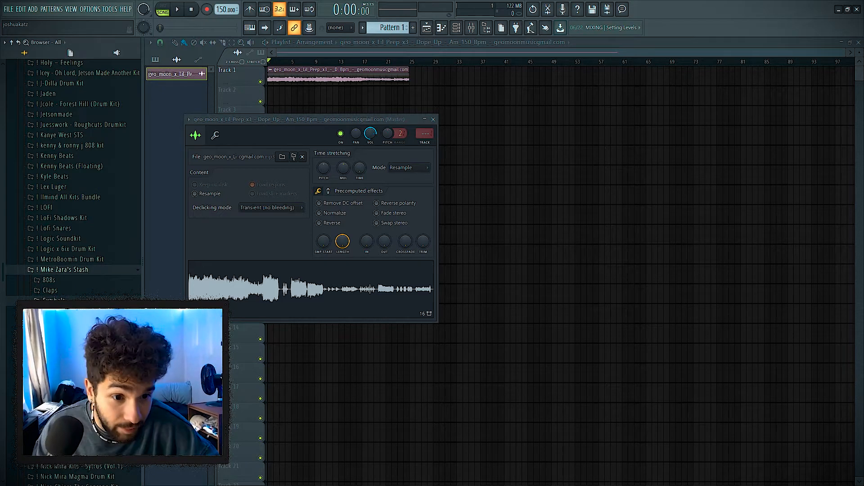
{"action": "left_click", "coordinate": [89, 279]}
{"action": "left_click", "coordinate": [88, 285]}
{"action": "left_click", "coordinate": [88, 285]}
{"action": "left_click", "coordinate": [82, 282]}
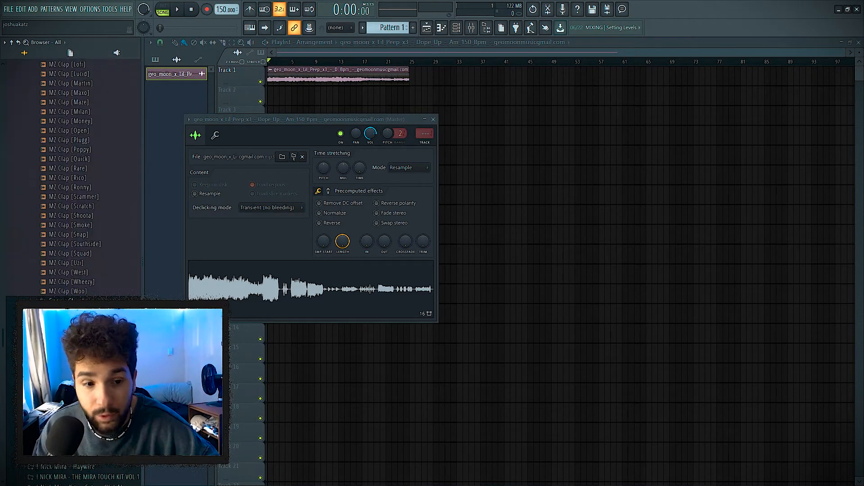
{"action": "scroll", "coordinate": [92, 295], "scroll_direction": "up", "scroll_amount": 12}
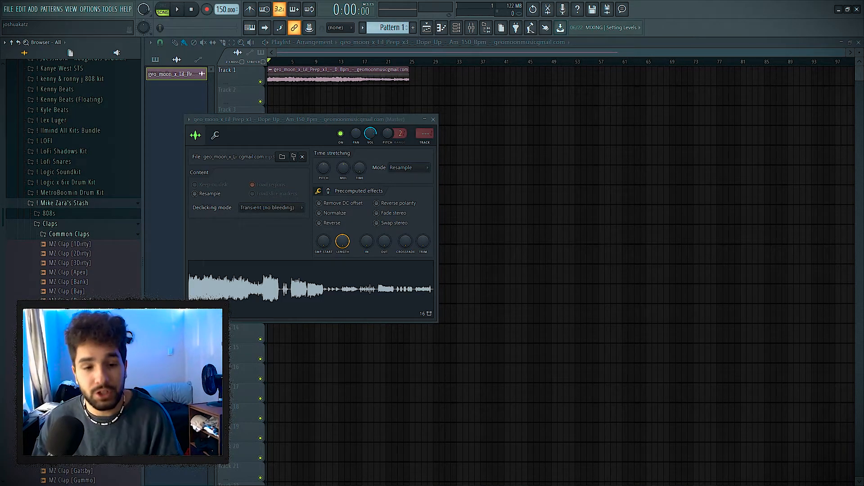
Look through the Cxdy - Go To 2021 drum kit and its Kicks folder, and collapse the kit again.
{"action": "scroll", "coordinate": [72, 180], "scroll_direction": "up", "scroll_amount": 5}
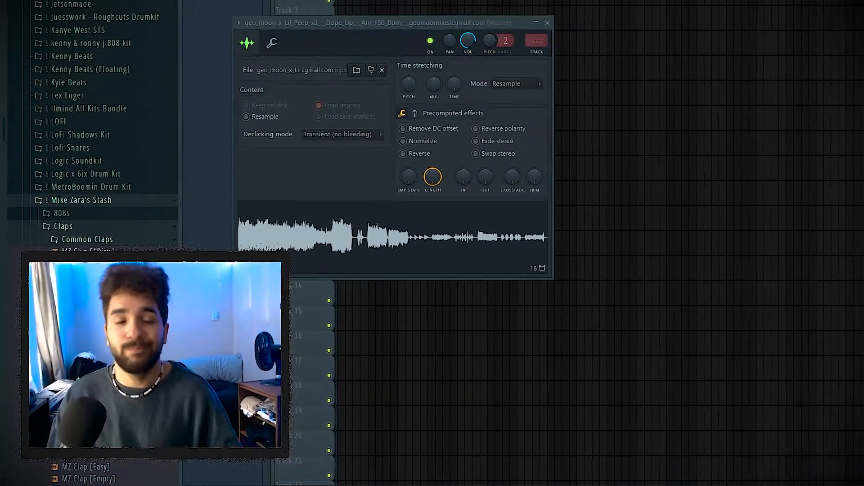
{"action": "scroll", "coordinate": [118, 201], "scroll_direction": "up", "scroll_amount": 15}
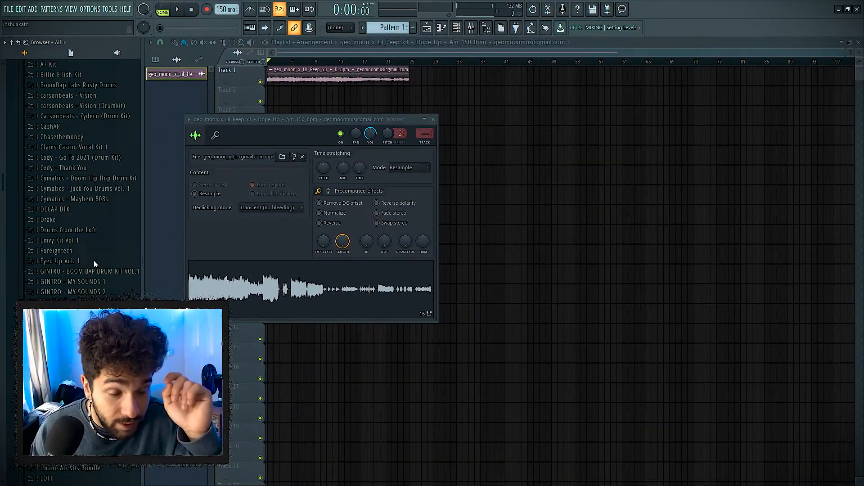
{"action": "scroll", "coordinate": [94, 260], "scroll_direction": "up", "scroll_amount": 20}
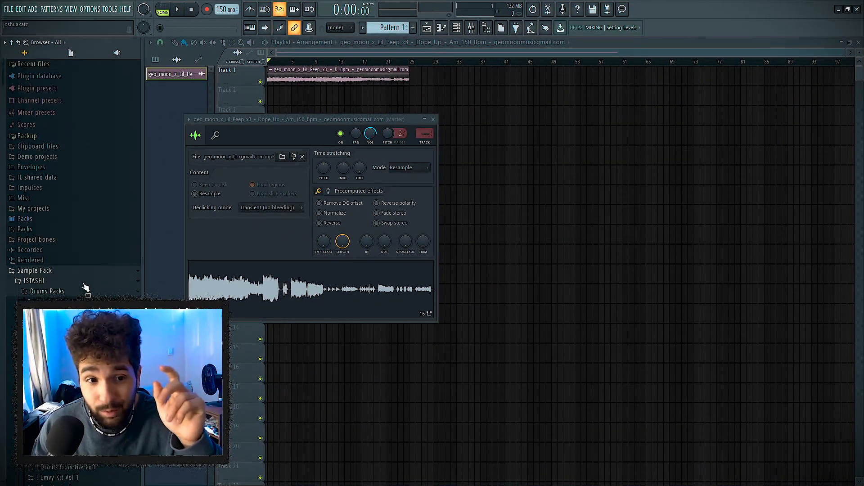
{"action": "scroll", "coordinate": [83, 284], "scroll_direction": "down", "scroll_amount": 8}
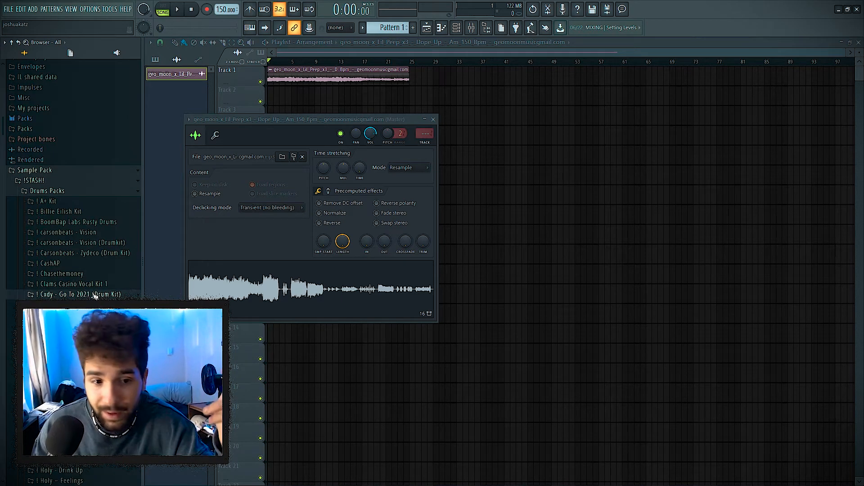
{"action": "left_click", "coordinate": [94, 295]}
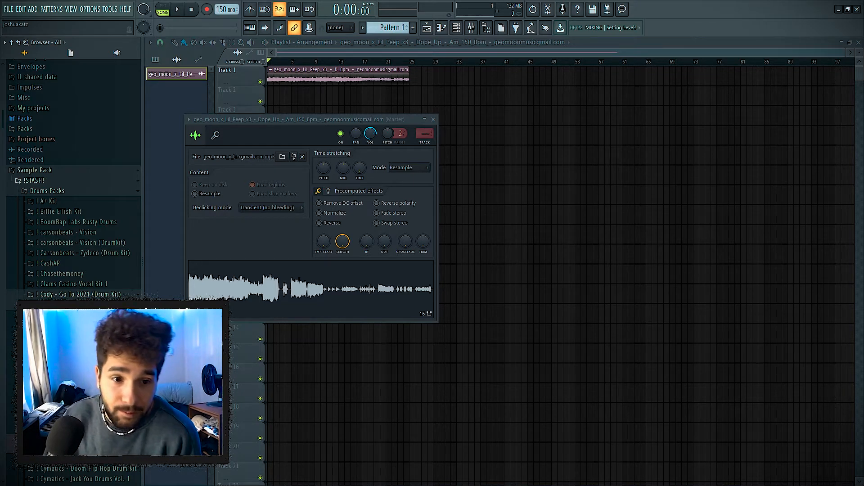
{"action": "scroll", "coordinate": [96, 237], "scroll_direction": "down", "scroll_amount": 3}
{"action": "scroll", "coordinate": [77, 289], "scroll_direction": "down", "scroll_amount": 3}
{"action": "left_click", "coordinate": [76, 302]}
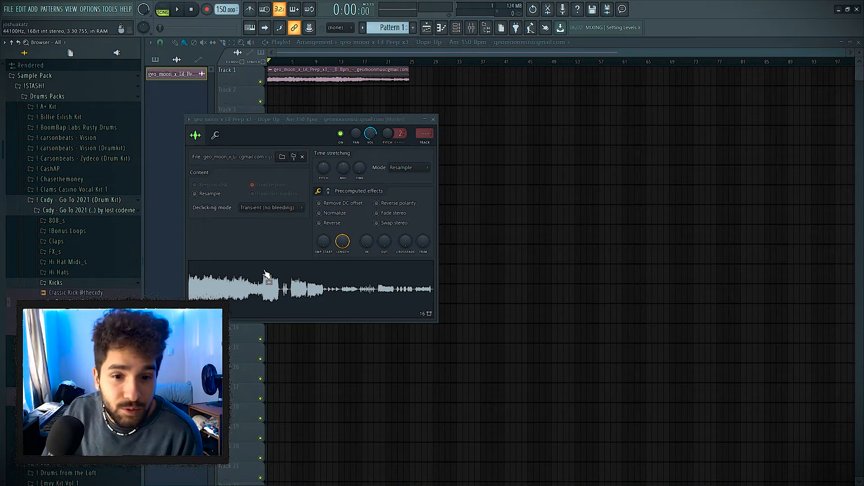
{"action": "left_click", "coordinate": [58, 201]}
Look through the claps, hi hats and fx folders of All Rio Leyva's Drums and audition the rio - laser fx sample.
{"action": "scroll", "coordinate": [62, 218], "scroll_direction": "down", "scroll_amount": 15}
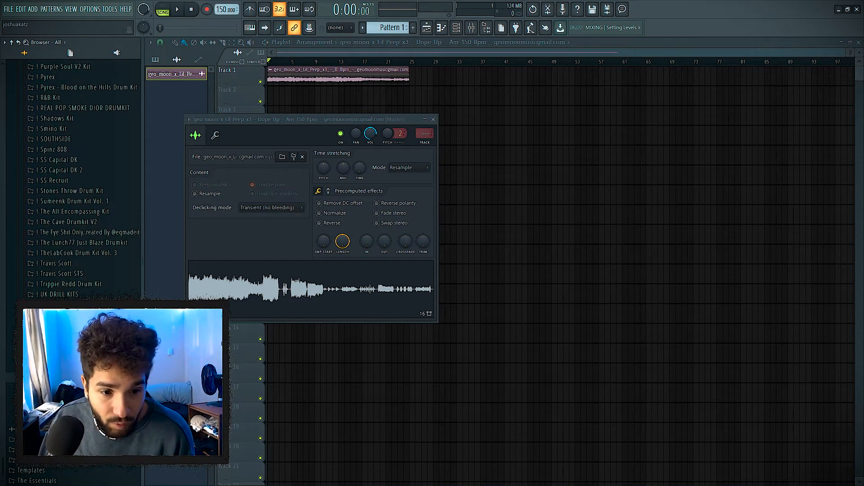
{"action": "scroll", "coordinate": [61, 219], "scroll_direction": "down", "scroll_amount": 3}
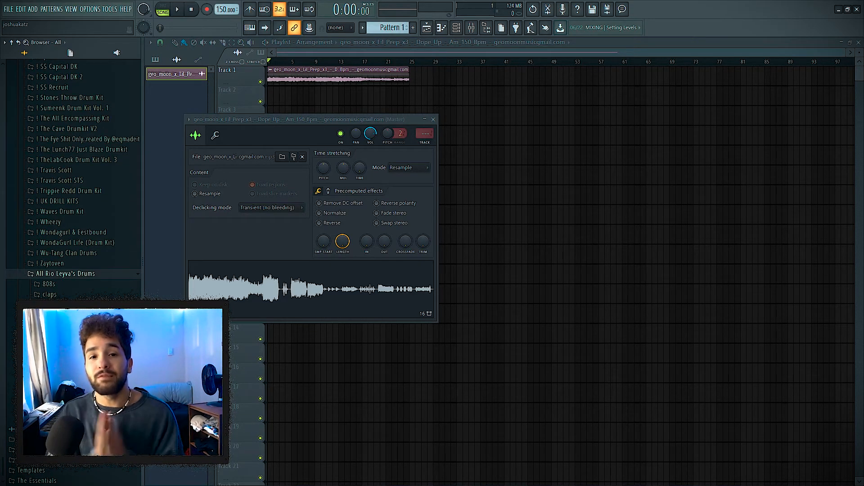
{"action": "left_click", "coordinate": [126, 297]}
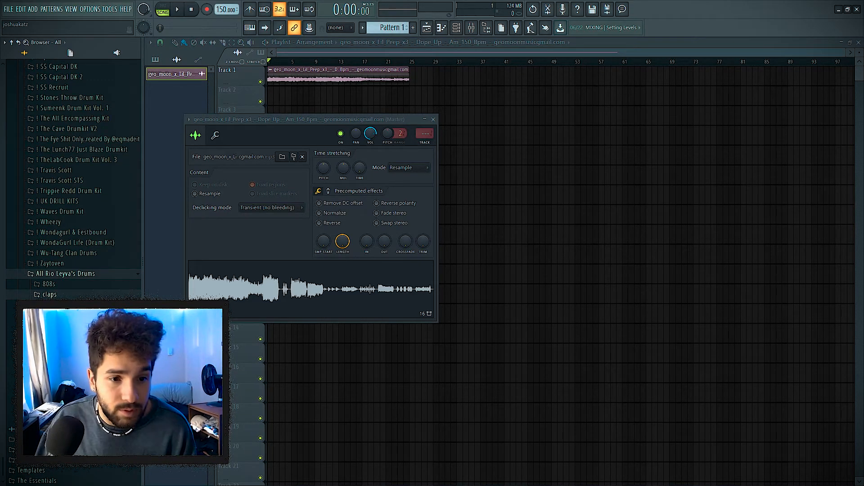
{"action": "scroll", "coordinate": [72, 202], "scroll_direction": "up", "scroll_amount": 4}
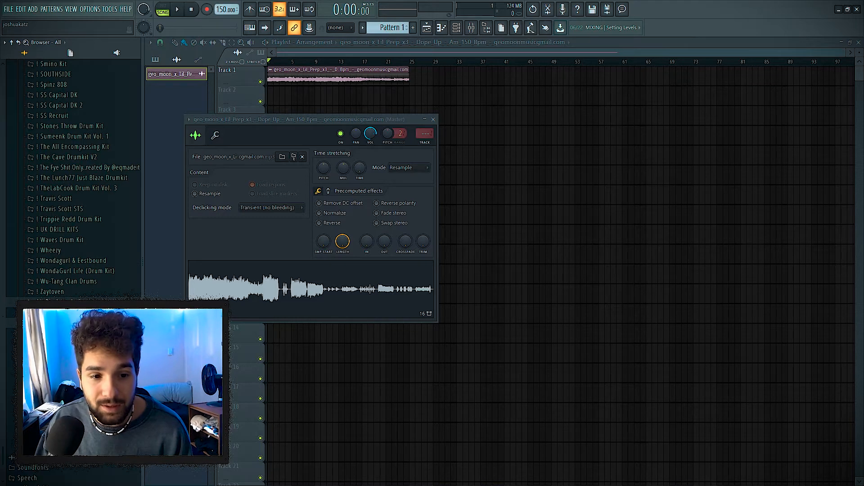
{"action": "left_click", "coordinate": [52, 354]}
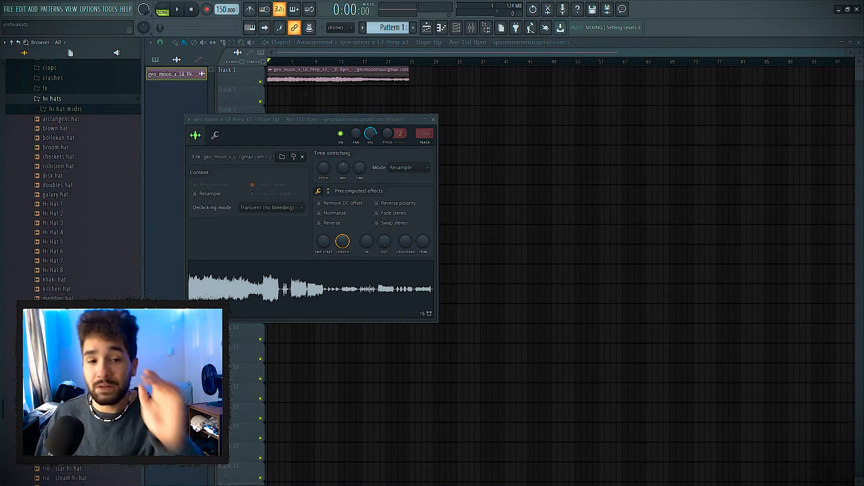
{"action": "scroll", "coordinate": [59, 320], "scroll_direction": "up", "scroll_amount": 4}
{"action": "left_click", "coordinate": [50, 316]}
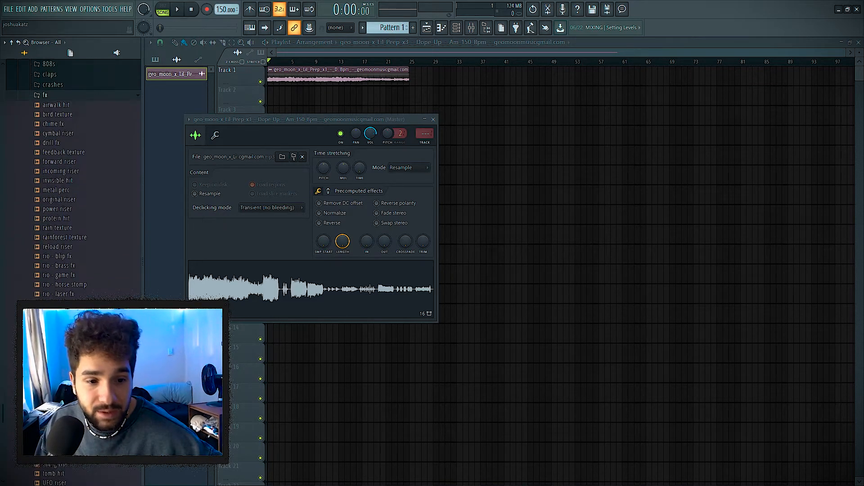
{"action": "left_click", "coordinate": [56, 334]}
{"action": "left_click", "coordinate": [95, 291]}
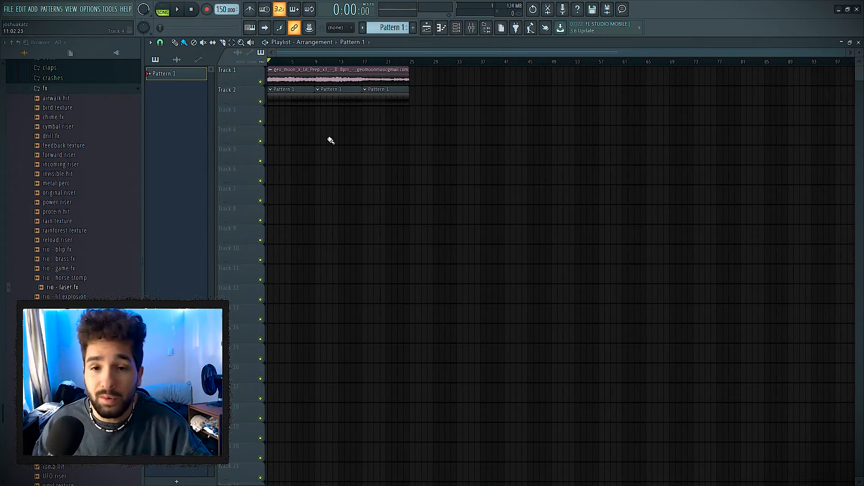
Play the arrangement from the start twice to hear the loop, browsing back through the drum kits in between.
{"action": "key", "text": "space"}
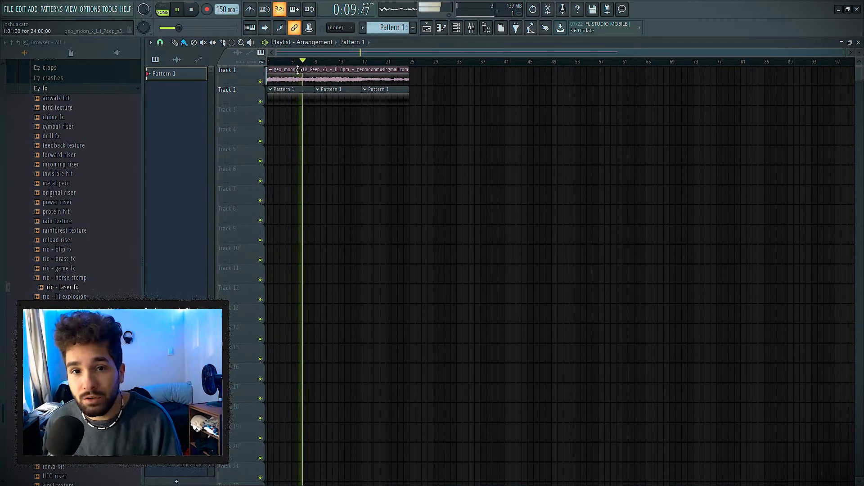
{"action": "key", "text": "space"}
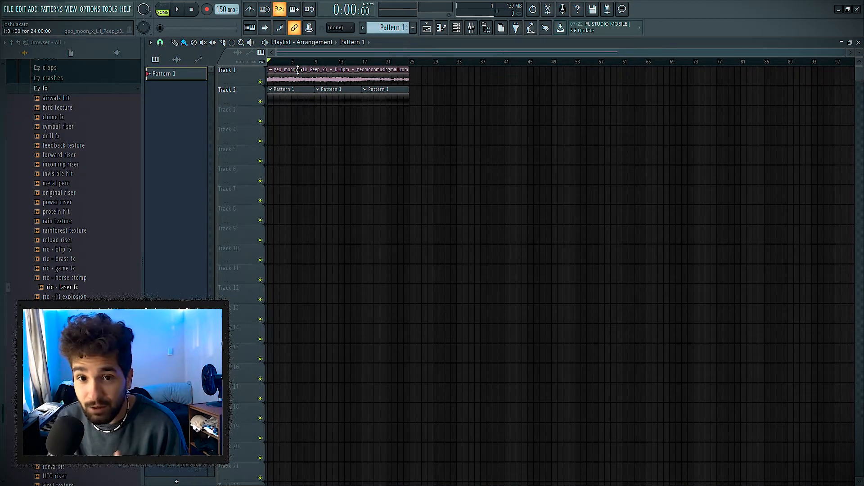
{"action": "scroll", "coordinate": [135, 130], "scroll_direction": "up", "scroll_amount": 8}
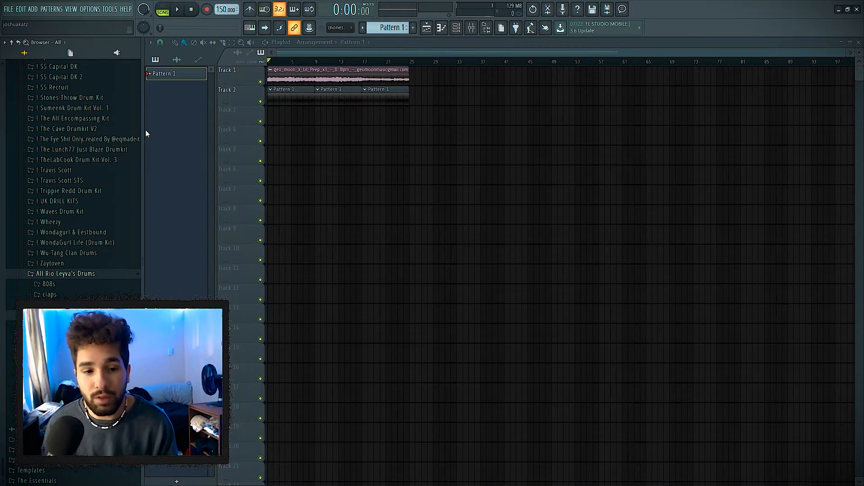
{"action": "scroll", "coordinate": [108, 268], "scroll_direction": "up", "scroll_amount": 9}
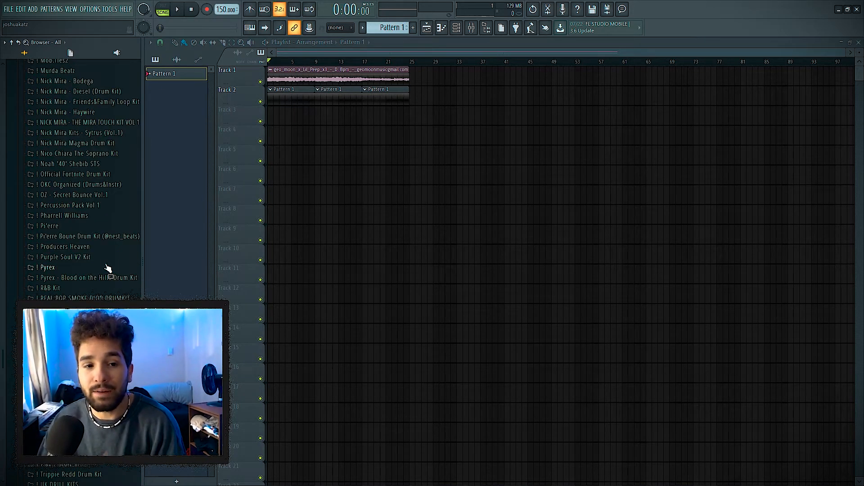
{"action": "scroll", "coordinate": [118, 270], "scroll_direction": "up", "scroll_amount": 11}
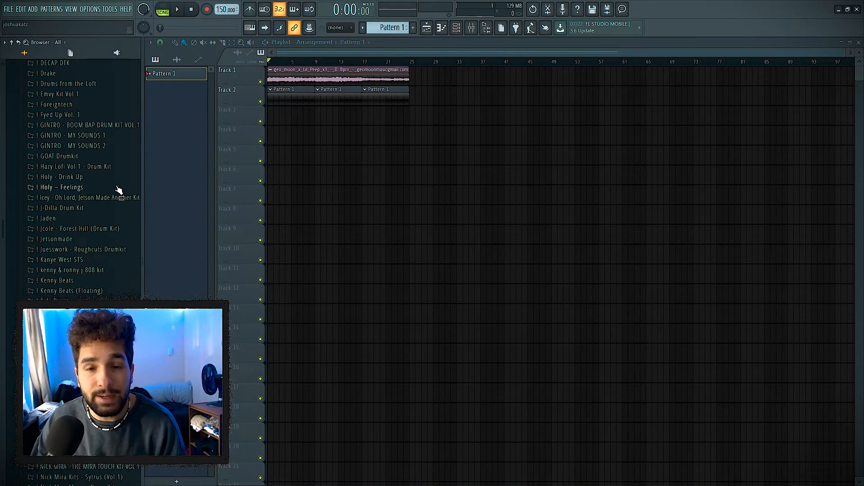
{"action": "key", "text": "space"}
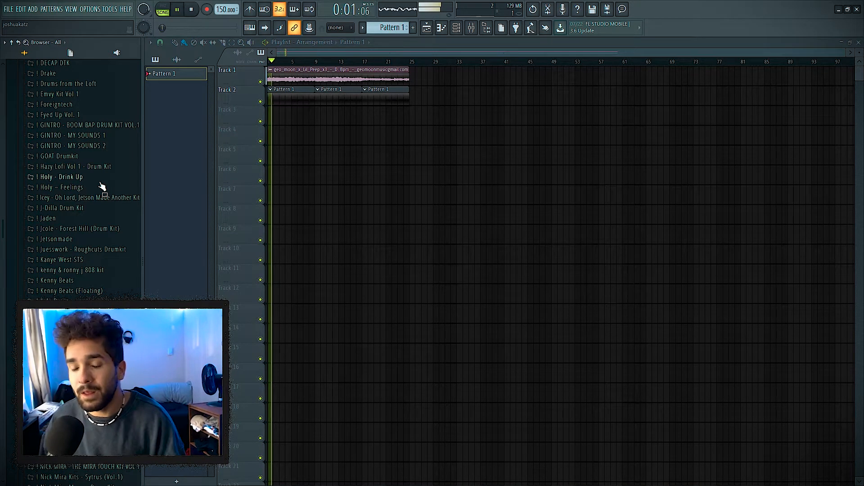
{"action": "key", "text": "space"}
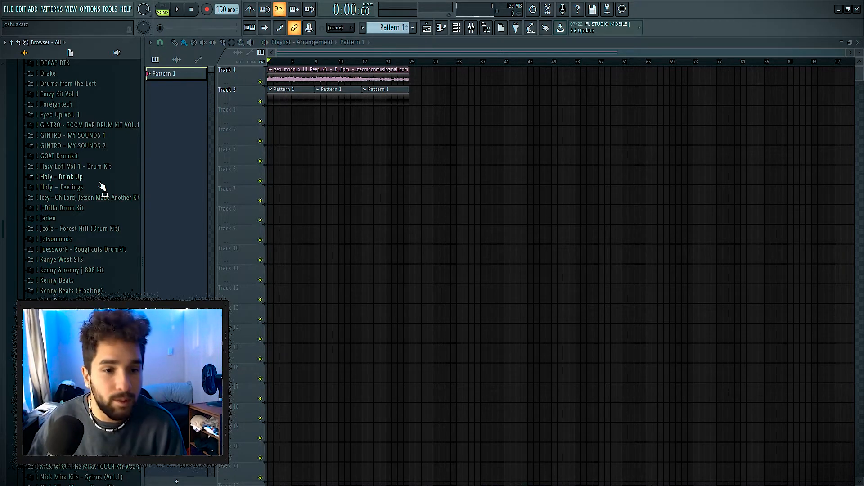
Add the rio - lil clap sample from the claps folder of All Rio Leyva's Drums to the Channel rack as a new channel.
{"action": "scroll", "coordinate": [101, 188], "scroll_direction": "up", "scroll_amount": 10}
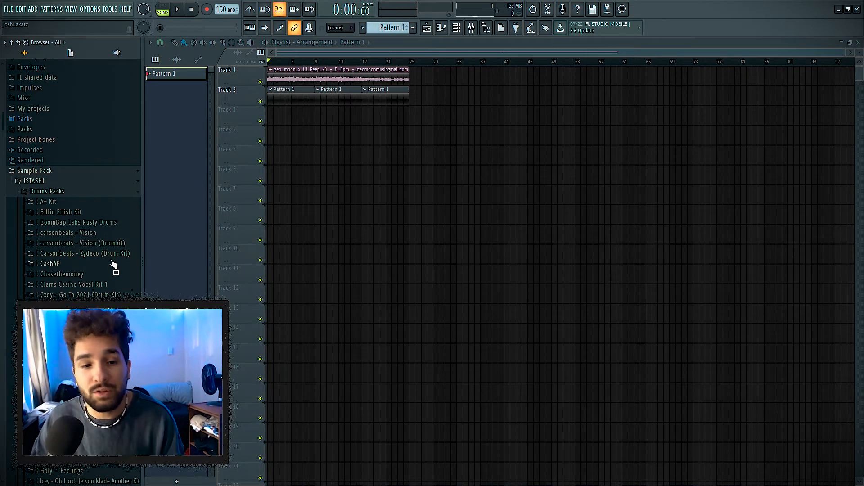
{"action": "scroll", "coordinate": [118, 272], "scroll_direction": "down", "scroll_amount": 2}
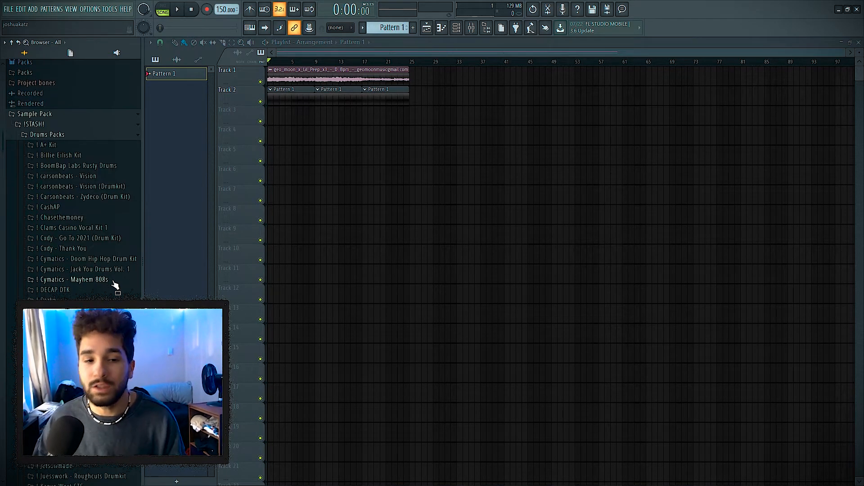
{"action": "scroll", "coordinate": [106, 257], "scroll_direction": "down", "scroll_amount": 15}
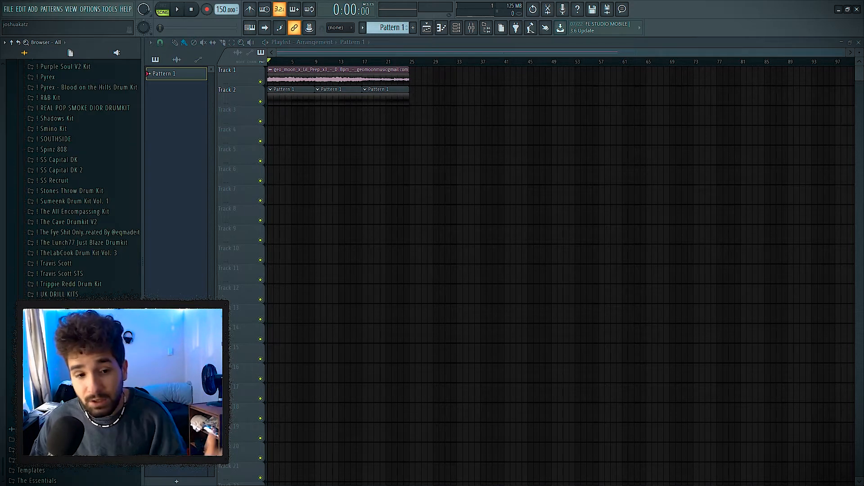
{"action": "left_click", "coordinate": [76, 366]}
{"action": "left_click", "coordinate": [67, 295]}
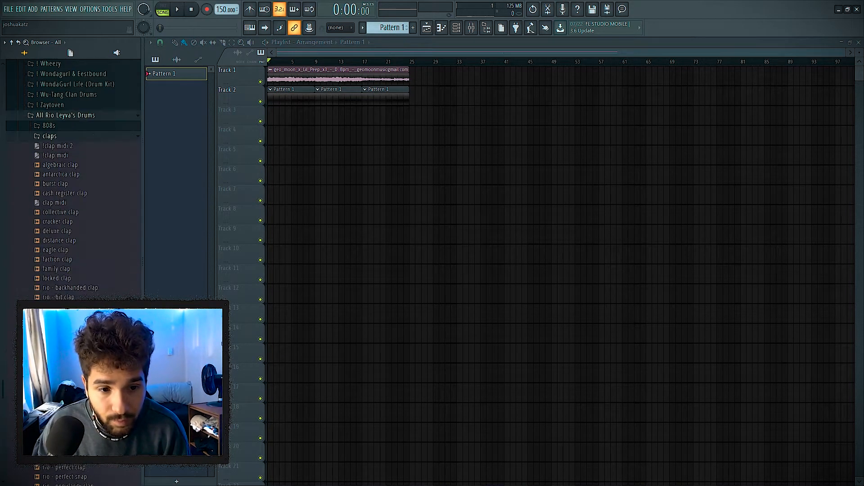
{"action": "left_click", "coordinate": [67, 361]}
{"action": "left_click_drag", "start_coordinate": [62, 266], "coordinate": [295, 148]}
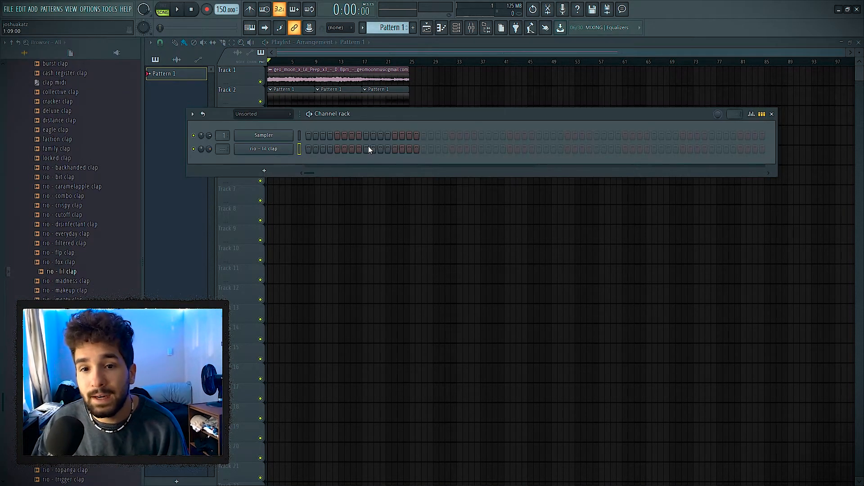
Place rio - lil clap hits on steps 9, 25, 41 and 57 of Pattern 1.
{"action": "left_click", "coordinate": [365, 148]}
{"action": "left_click", "coordinate": [481, 148]}
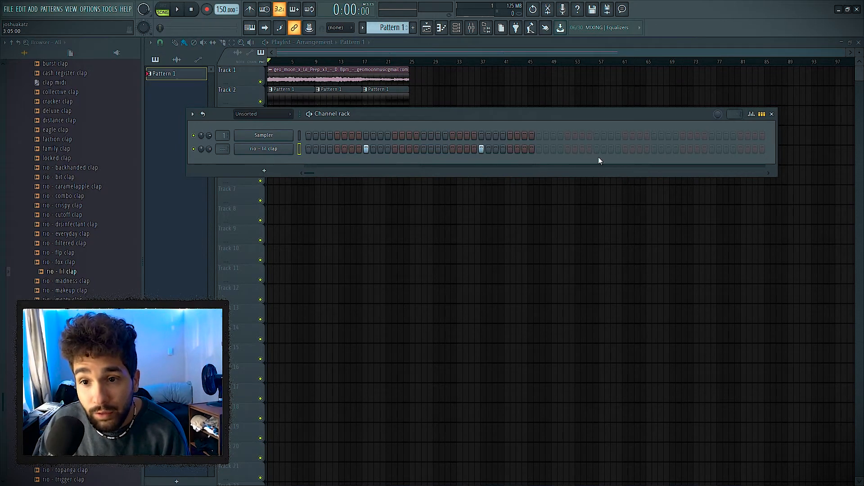
{"action": "left_click", "coordinate": [598, 149]}
{"action": "left_click", "coordinate": [711, 149]}
Open the clap in the piano roll, duplicate all its notes to fill bars 5 to 8, and play it back.
{"action": "key", "text": "F7"}
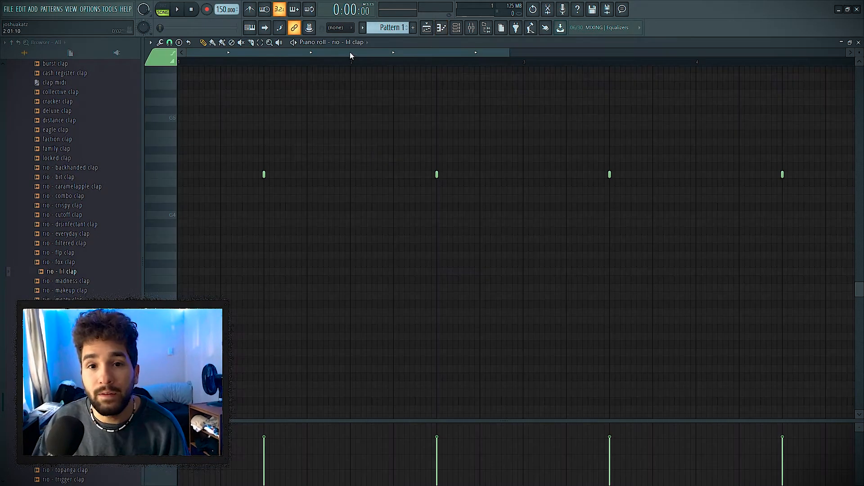
{"action": "scroll", "coordinate": [349, 127], "scroll_direction": "down", "scroll_amount": 2}
{"action": "key", "text": "ctrl+a"}
{"action": "key", "text": "ctrl+b"}
{"action": "key", "text": "ctrl+a"}
{"action": "scroll", "coordinate": [601, 197], "scroll_direction": "down", "scroll_amount": 5}
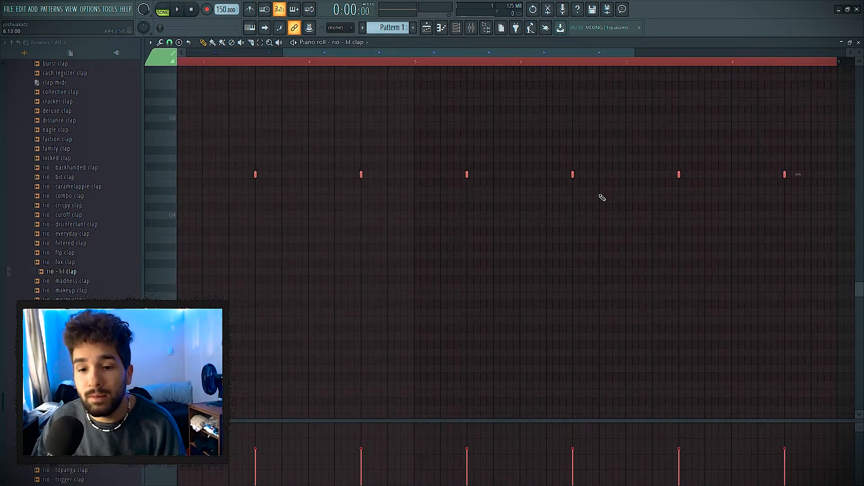
{"action": "key", "text": "space"}
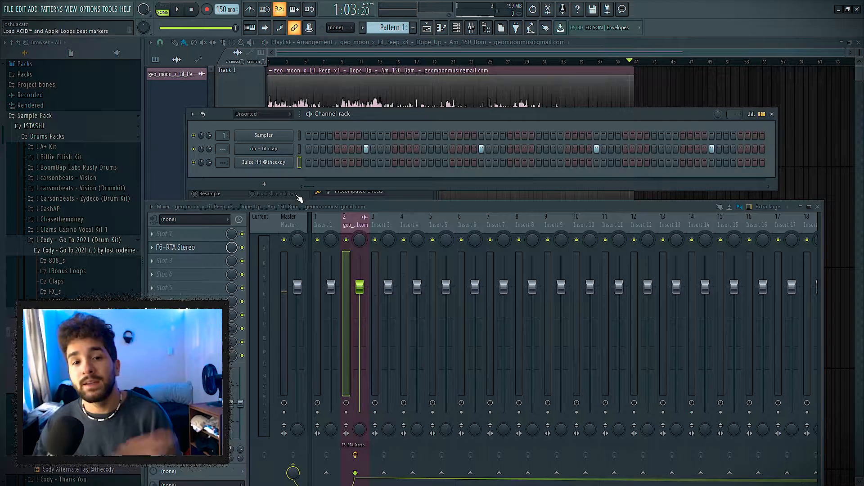
{"action": "right_click", "coordinate": [283, 163]}
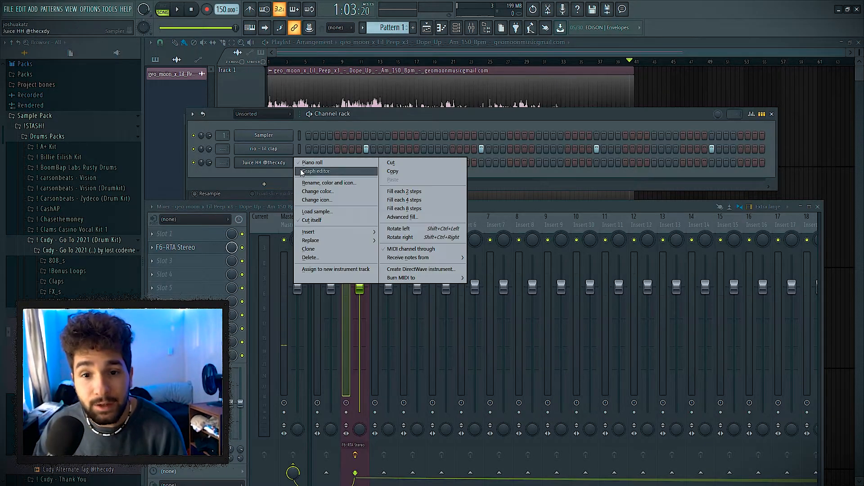
{"action": "left_click", "coordinate": [334, 207]}
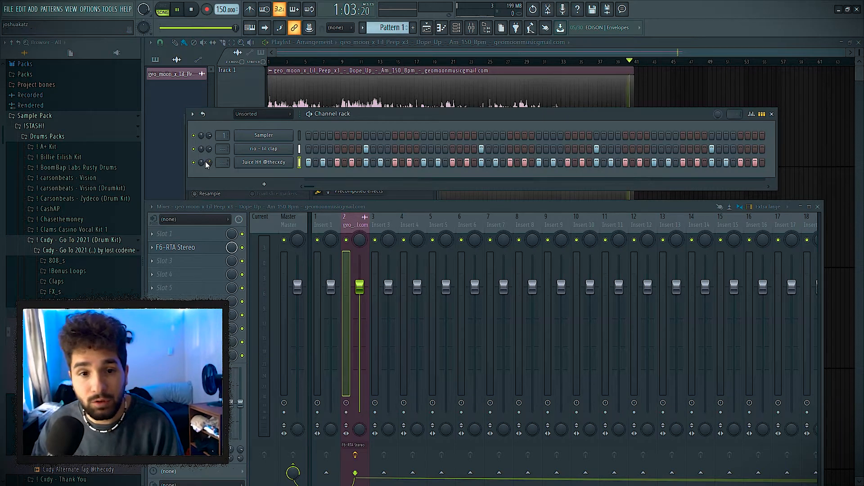
{"action": "left_click", "coordinate": [264, 162]}
{"action": "left_click", "coordinate": [212, 143]}
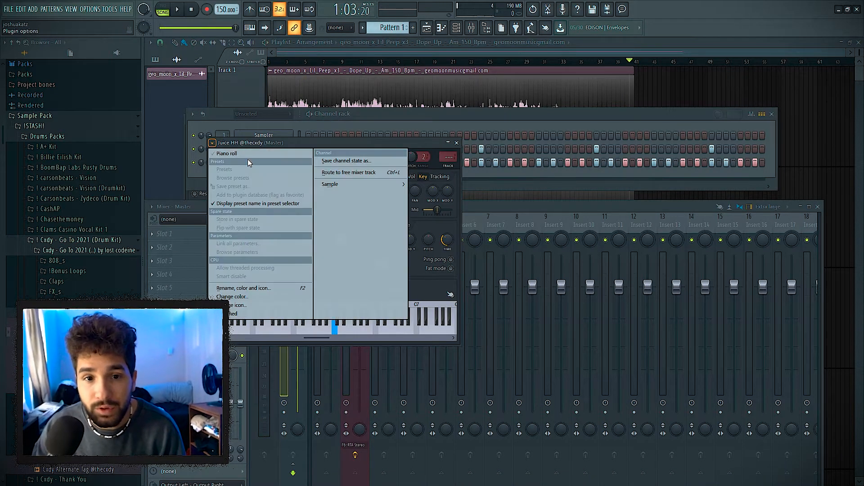
{"action": "left_click", "coordinate": [243, 153]}
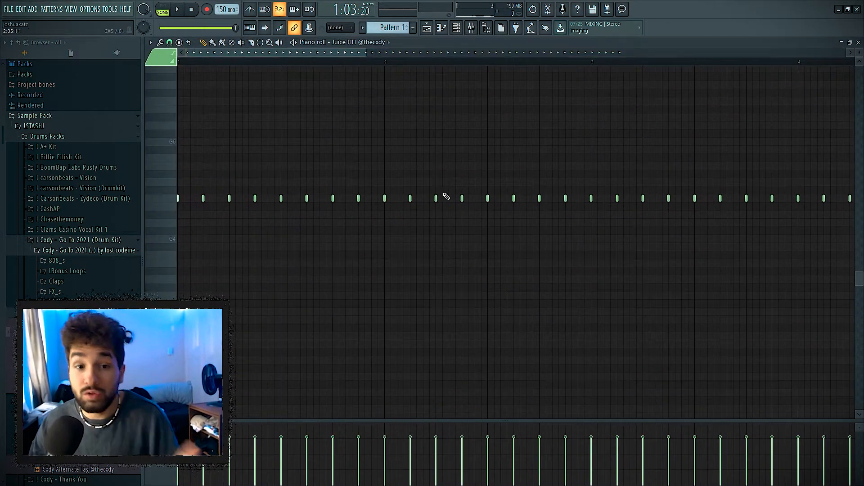
{"action": "left_click", "coordinate": [169, 42]}
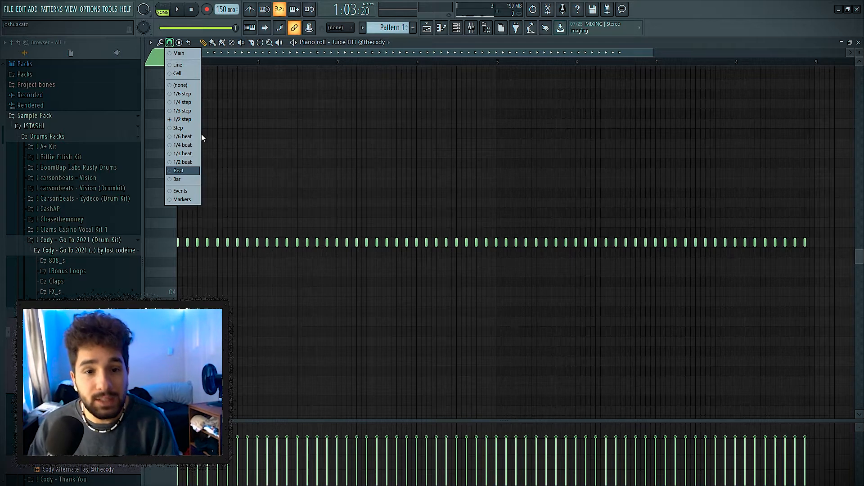
{"action": "left_click", "coordinate": [196, 120]}
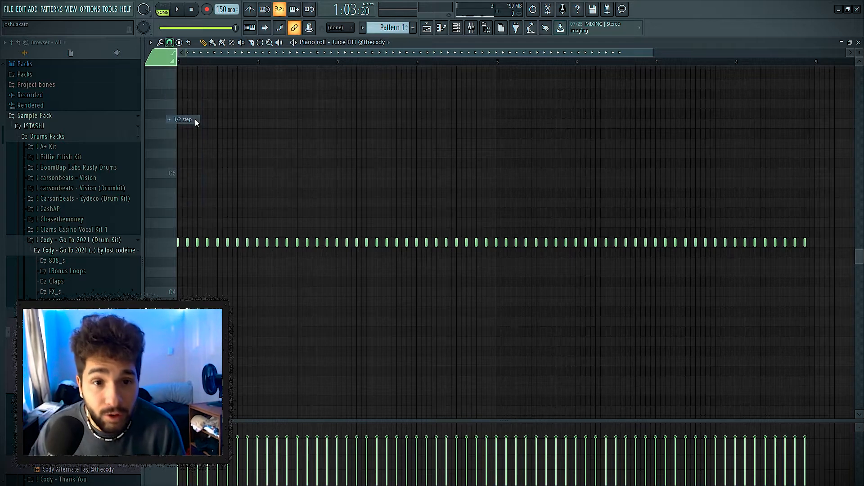
{"action": "left_click", "coordinate": [169, 42]}
{"action": "left_click", "coordinate": [198, 147]}
{"action": "scroll", "coordinate": [209, 220], "scroll_direction": "up", "scroll_amount": 2}
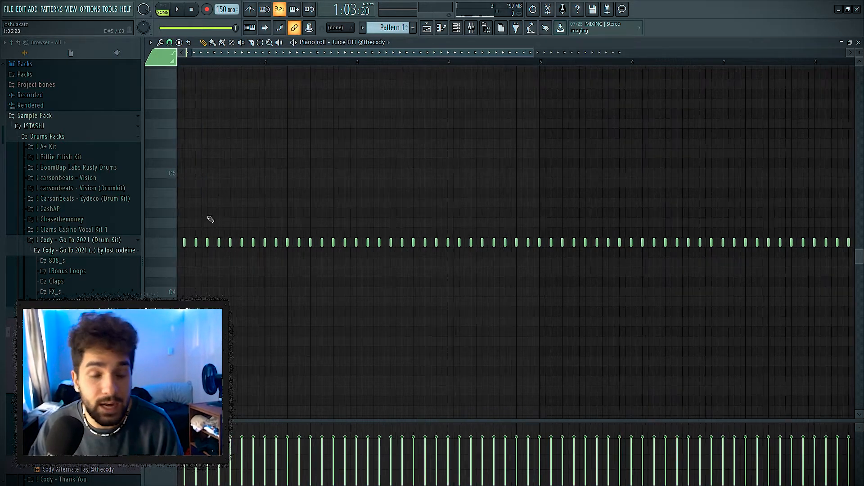
Duplicate the hi-hat note on step 5 of bar 1 five times, one step apart, to build a roll.
{"action": "left_click", "coordinate": [208, 235], "text": "ctrl"}
{"action": "key", "text": "ctrl+b"}
{"action": "key", "text": "ctrl+b"}
{"action": "key", "text": "ctrl+b"}
{"action": "key", "text": "ctrl+b"}
{"action": "key", "text": "ctrl+b"}
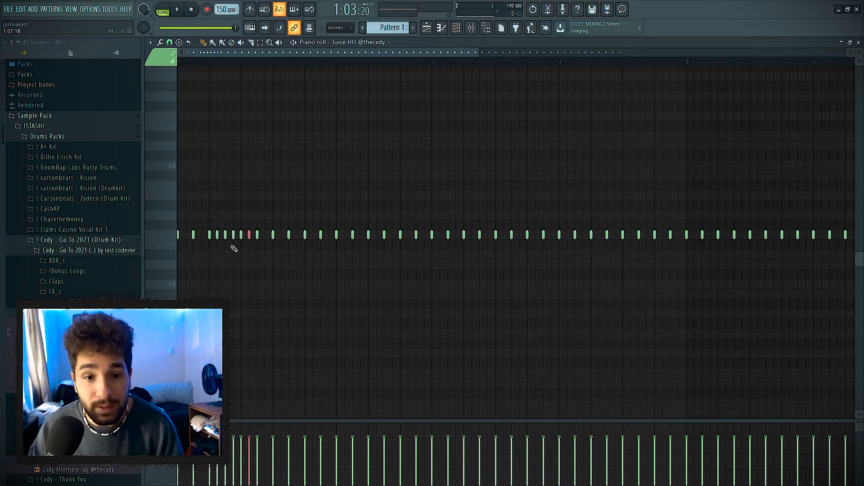
Thin out the roll by deleting the hi-hats on steps 6 and 8 of bar 1, and undo the last extra deletion during playback.
{"action": "key", "text": "ctrl+x"}
{"action": "key", "text": "ctrl+z"}
{"action": "right_click", "coordinate": [217, 236]}
{"action": "left_click", "coordinate": [250, 237]}
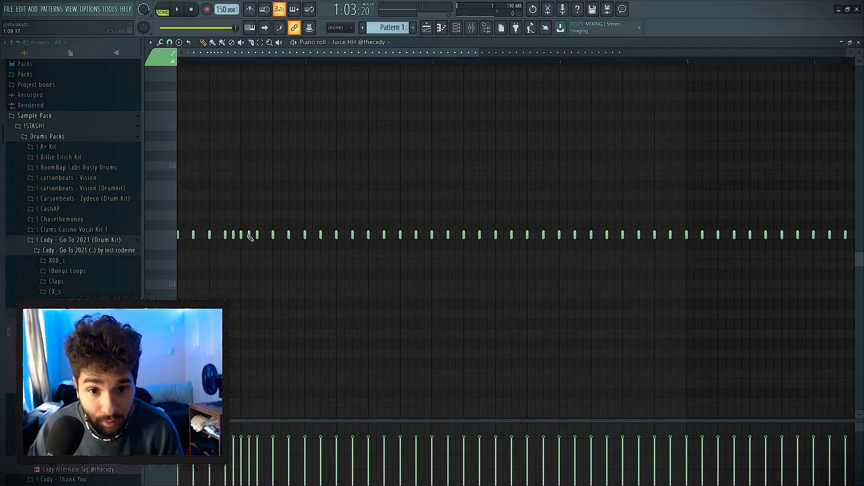
{"action": "right_click", "coordinate": [233, 236]}
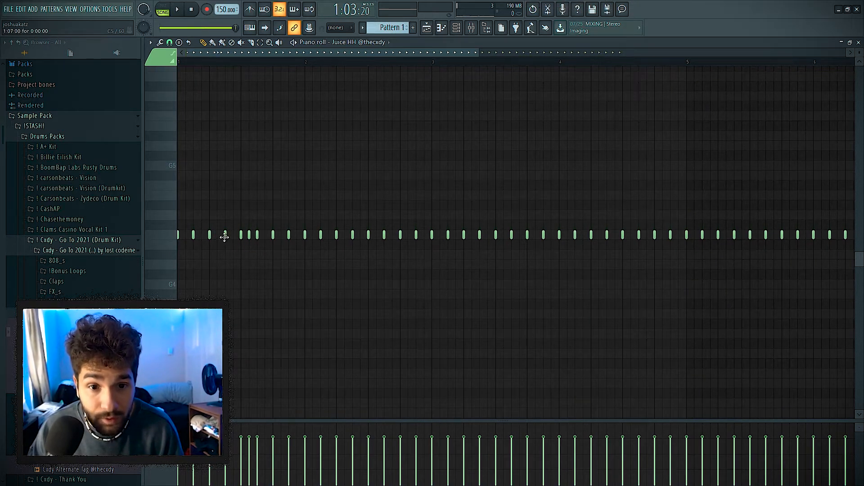
{"action": "key", "text": "space"}
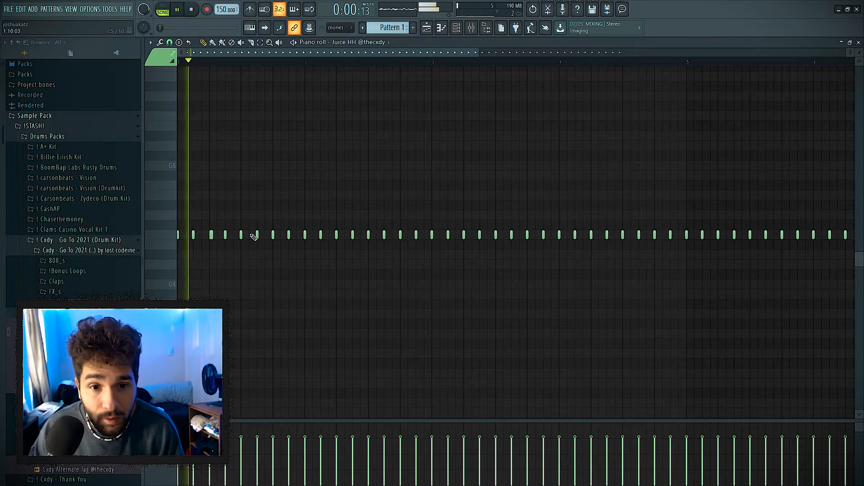
{"action": "key", "text": "ctrl+z"}
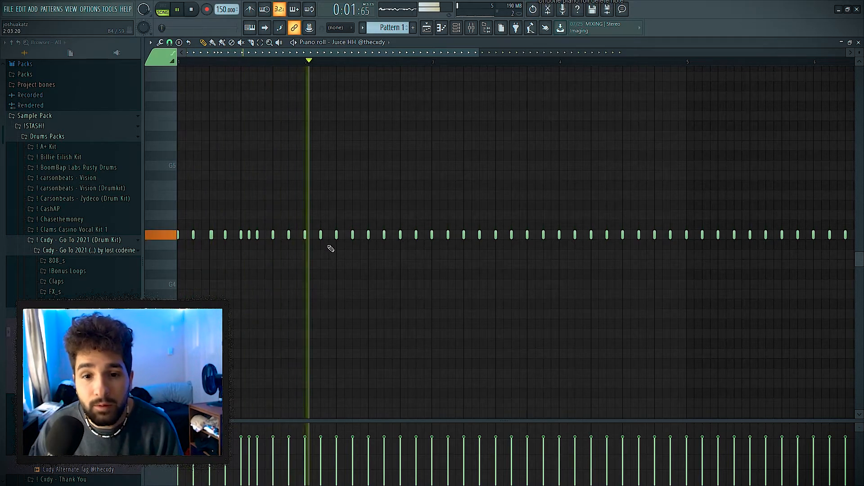
Rework the hi-hats into a two-bar pattern with a raised-pitch roll and duplicate it into bars 3 and 4.
{"action": "double_click", "coordinate": [384, 235]}
{"action": "left_click", "coordinate": [489, 185]}
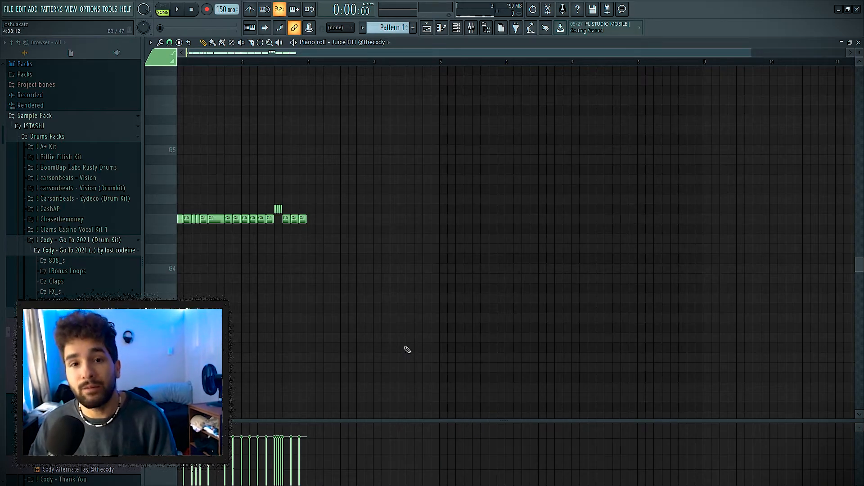
{"action": "key", "text": "ctrl+b"}
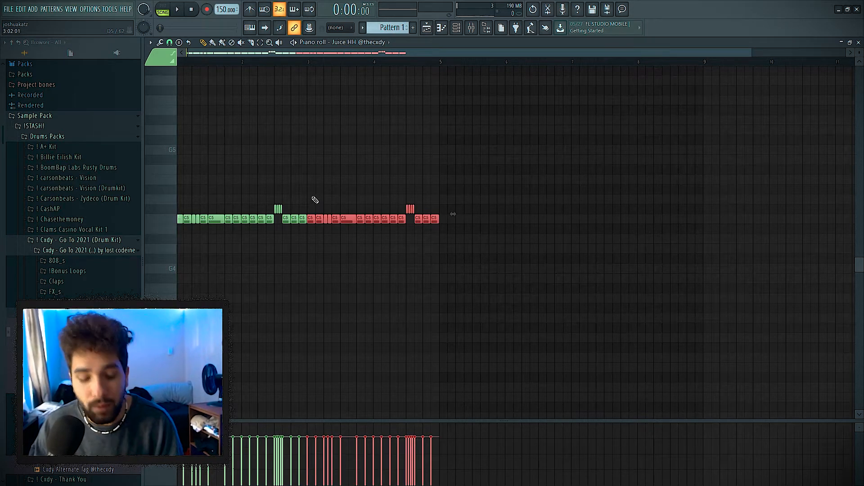
{"action": "left_click", "coordinate": [587, 270], "text": "ctrl"}
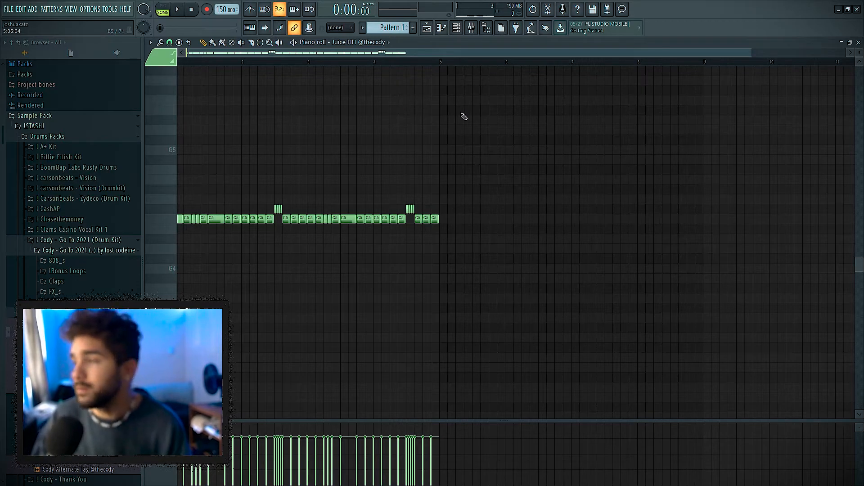
Play back the hi-hats and extend them to eight bars with pitch variations, leaving no notes selected.
{"action": "key", "text": "space"}
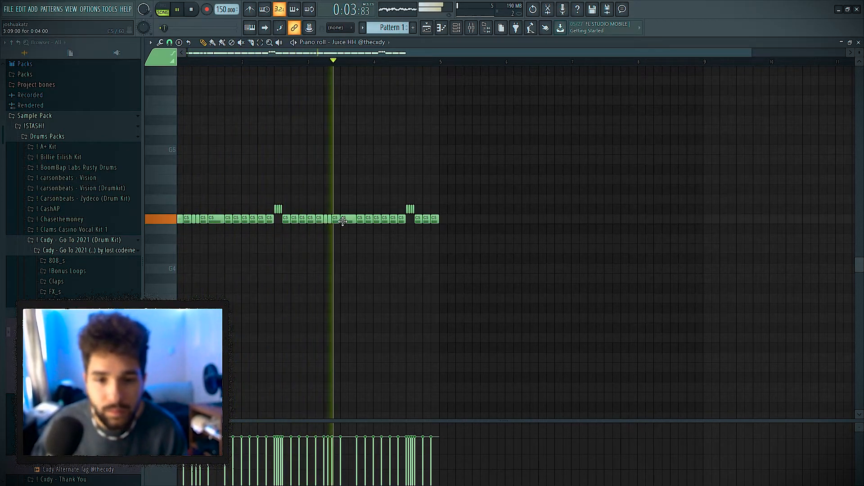
{"action": "left_click_drag", "start_coordinate": [446, 224], "coordinate": [423, 214]}
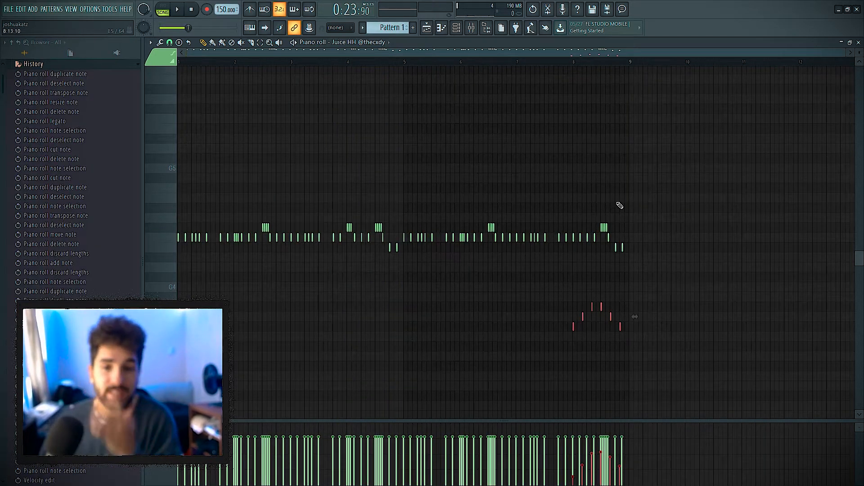
{"action": "left_click", "coordinate": [315, 147]}
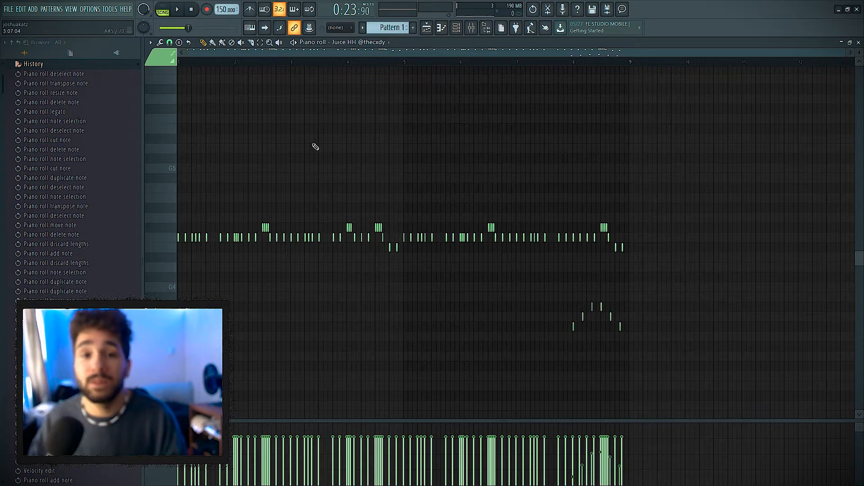
{"action": "left_click", "coordinate": [301, 159]}
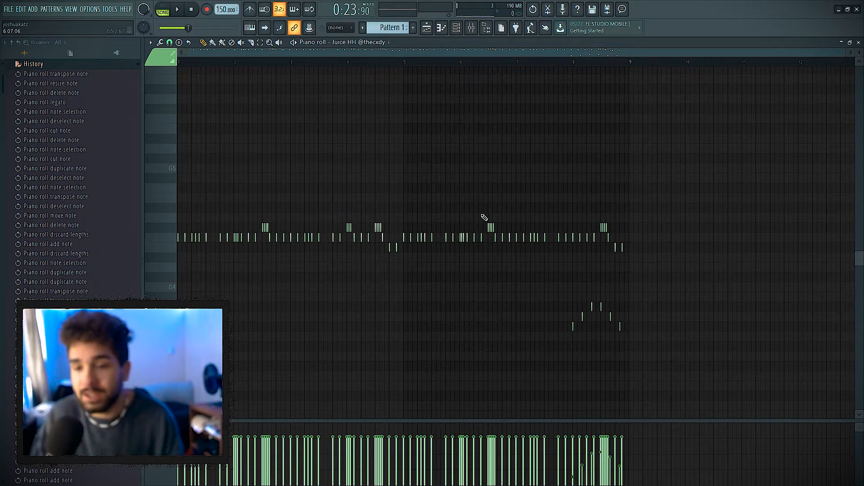
Browse the Drums Packs folder of the sample library for percussion samples.
{"action": "left_click", "coordinate": [70, 52]}
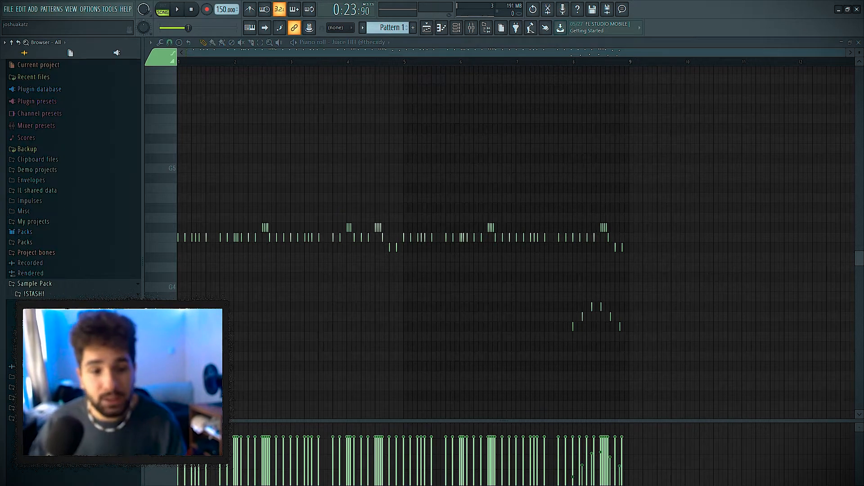
{"action": "left_click", "coordinate": [45, 304]}
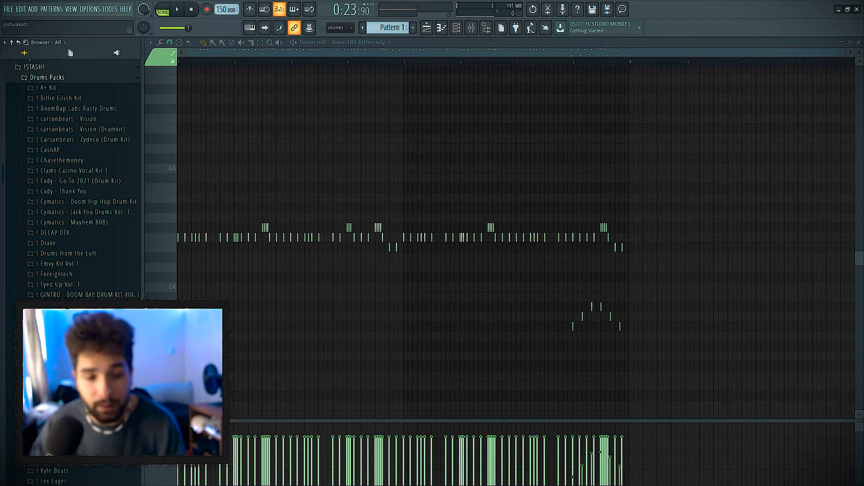
{"action": "scroll", "coordinate": [72, 180], "scroll_direction": "down", "scroll_amount": 20}
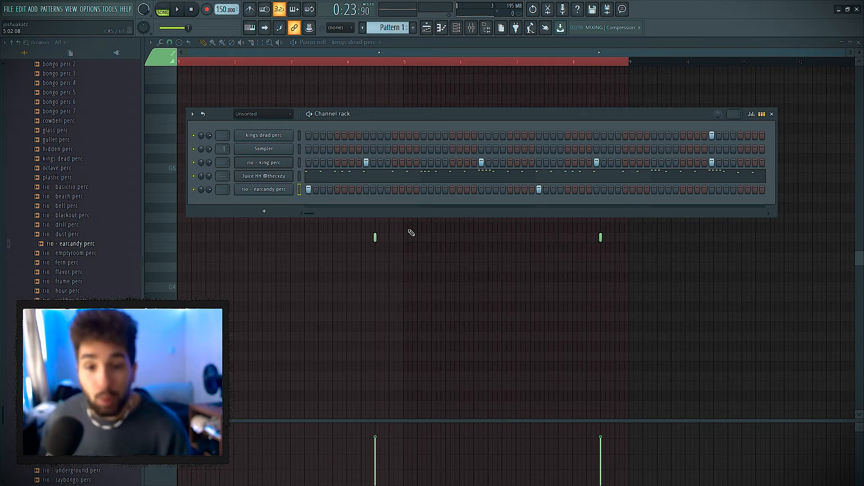
Audition the kings dead perc and rio - earcandy perc channels and review their sample settings.
{"action": "left_click", "coordinate": [263, 135]}
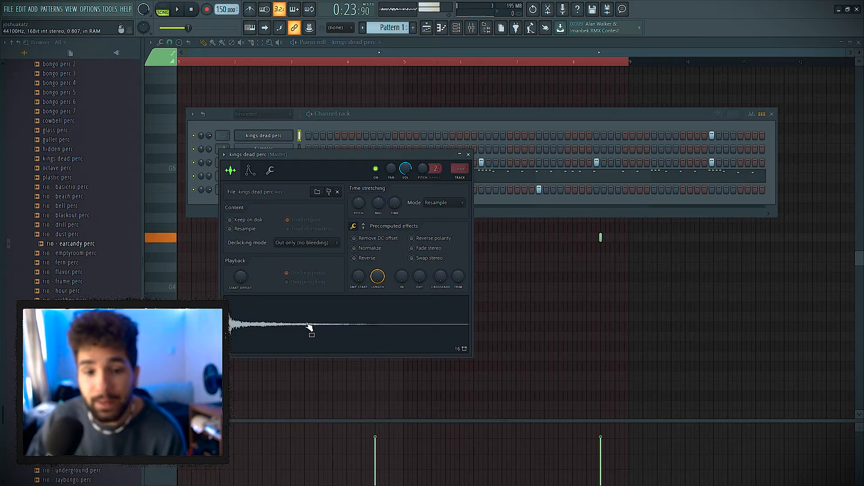
{"action": "key", "text": "Escape"}
{"action": "left_click", "coordinate": [269, 189]}
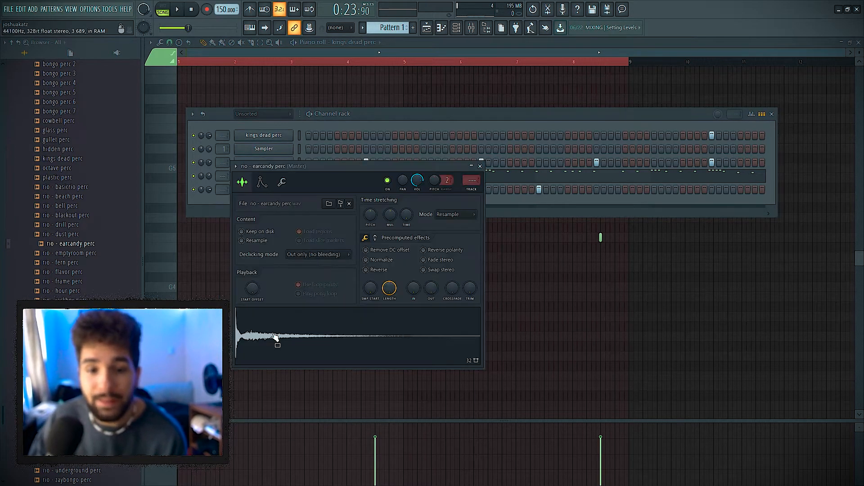
{"action": "left_click", "coordinate": [479, 166]}
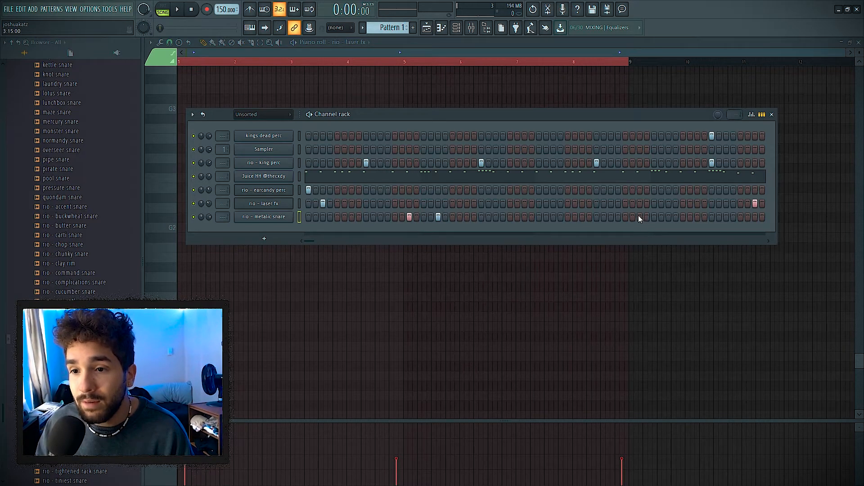
Duplicate the rio - metalic snare notes from bars 1–4 into bars 5–8 in the piano roll and play the beat.
{"action": "right_click", "coordinate": [264, 216]}
{"action": "left_click", "coordinate": [306, 219]}
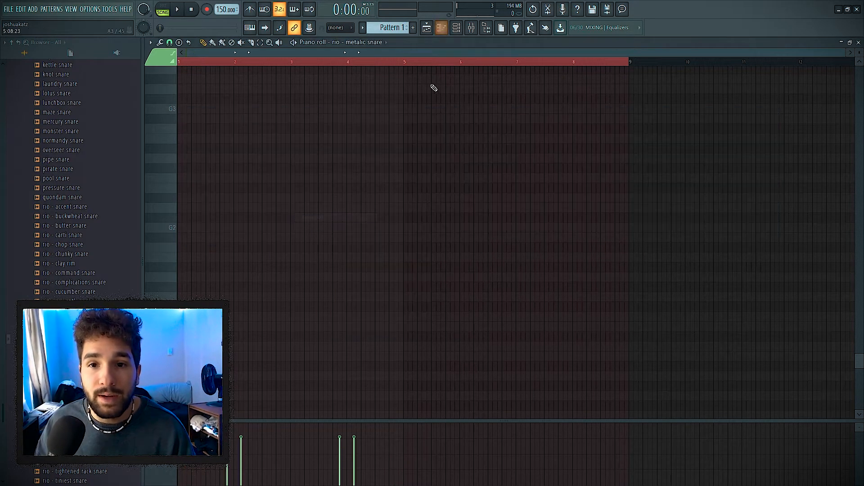
{"action": "left_click_drag", "start_coordinate": [407, 61], "coordinate": [178, 62]}
{"action": "key", "text": "ctrl+b"}
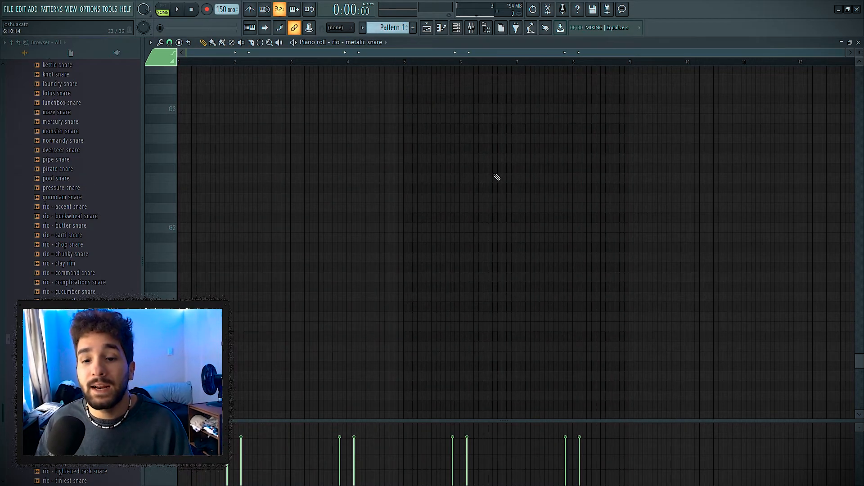
{"action": "scroll", "coordinate": [495, 180], "scroll_direction": "up", "scroll_amount": 10}
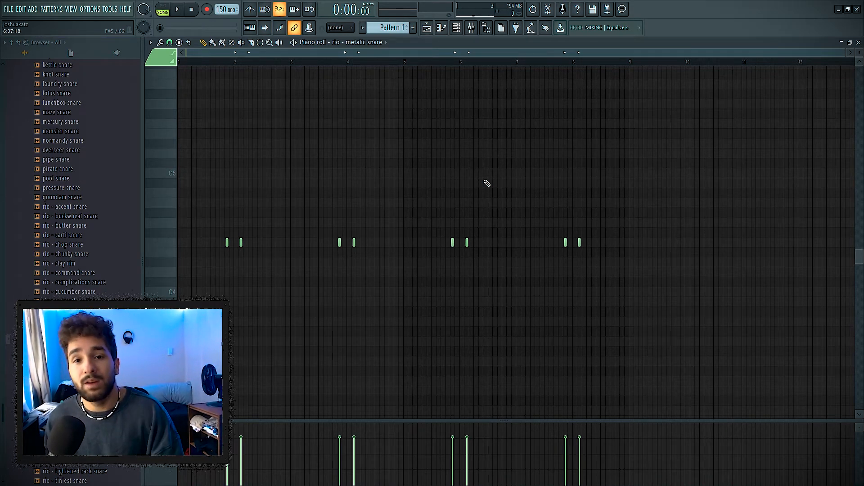
{"action": "key", "text": "space"}
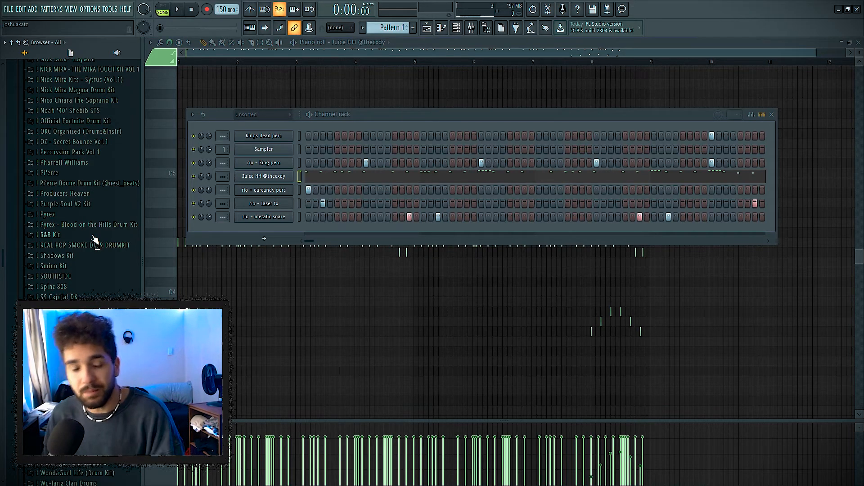
{"action": "scroll", "coordinate": [93, 243], "scroll_direction": "down", "scroll_amount": 3}
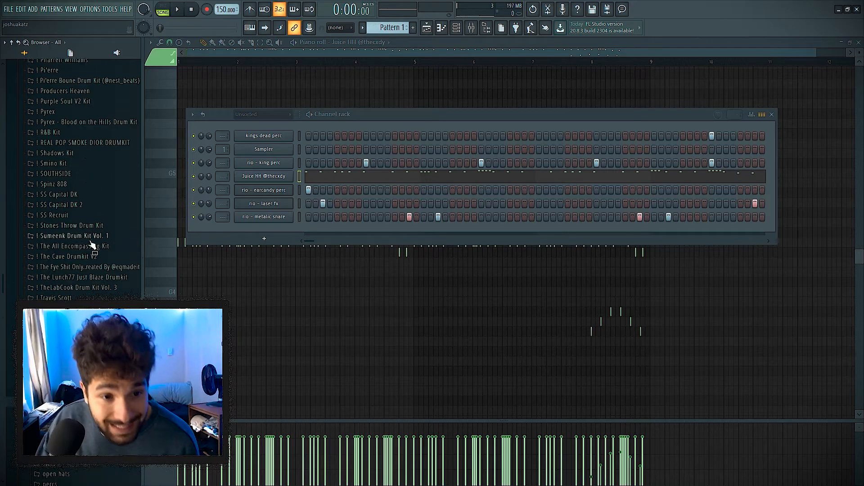
{"action": "scroll", "coordinate": [86, 266], "scroll_direction": "up", "scroll_amount": 3}
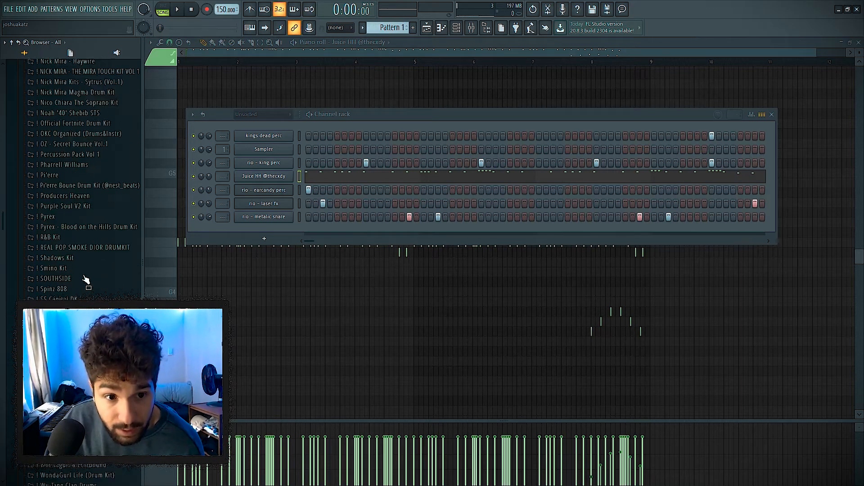
{"action": "scroll", "coordinate": [86, 277], "scroll_direction": "up", "scroll_amount": 15}
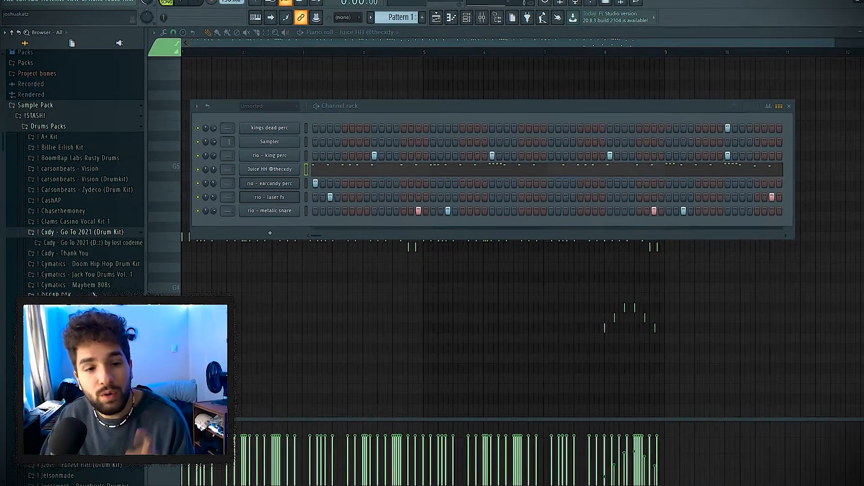
{"action": "left_click", "coordinate": [85, 243]}
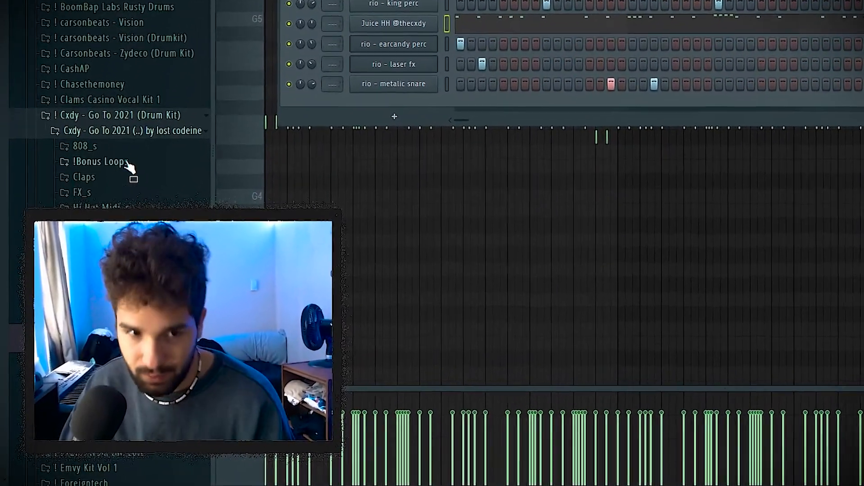
{"action": "left_click", "coordinate": [105, 192]}
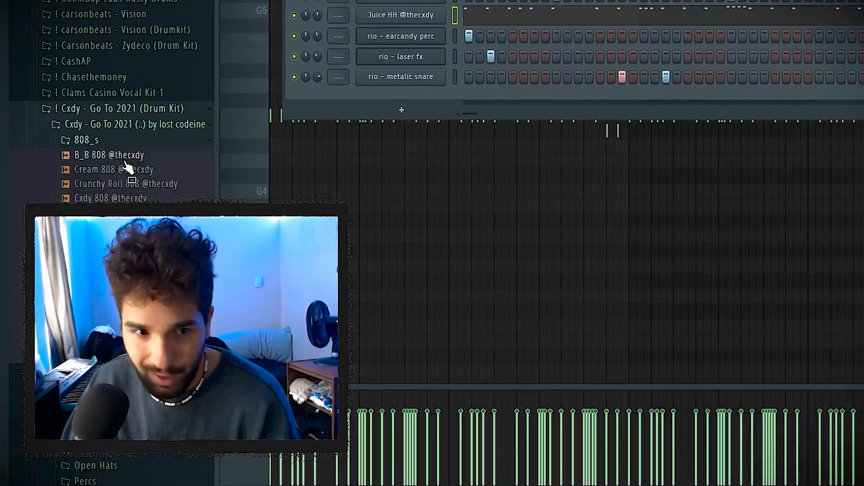
{"action": "scroll", "coordinate": [126, 165], "scroll_direction": "down", "scroll_amount": 3}
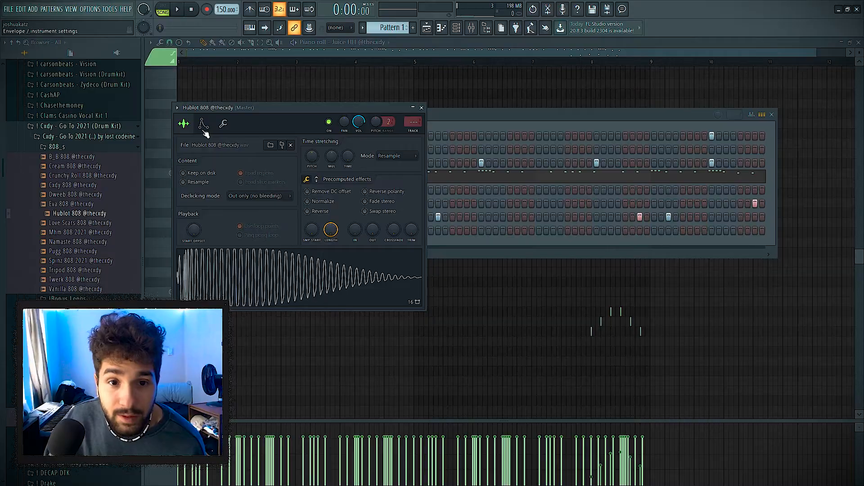
Set the Hublot 808 channel to cut itself, with both Cut and By groups at 2.
{"action": "left_click", "coordinate": [203, 125]}
{"action": "left_click", "coordinate": [223, 125]}
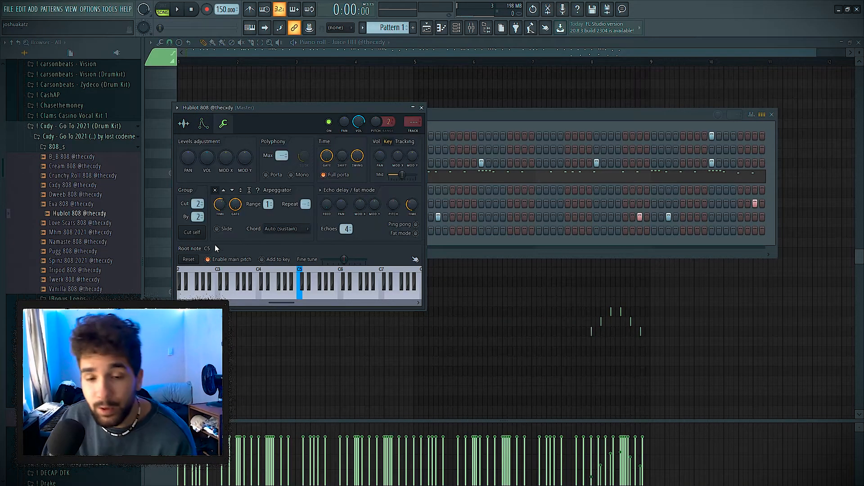
{"action": "left_click", "coordinate": [421, 107]}
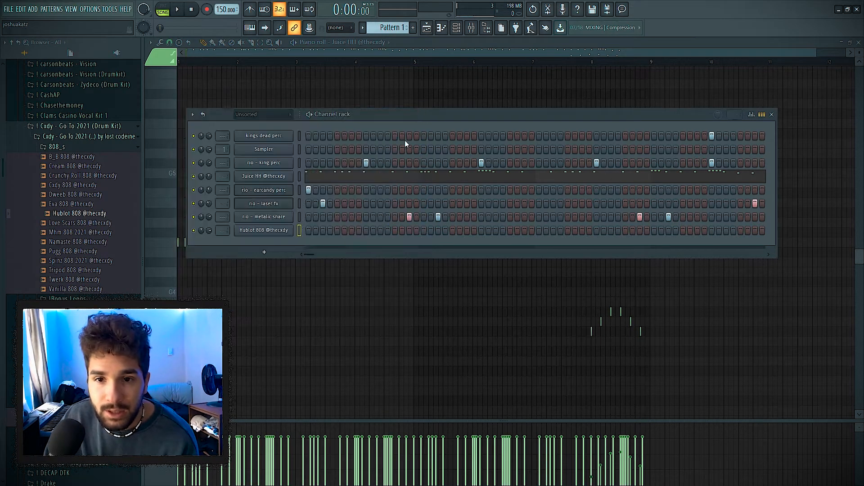
Program a descending 808 pattern across eight bars in the Hublot 808 piano roll, with a quick run of notes closing bar 8.
{"action": "right_click", "coordinate": [278, 230]}
{"action": "left_click", "coordinate": [322, 232]}
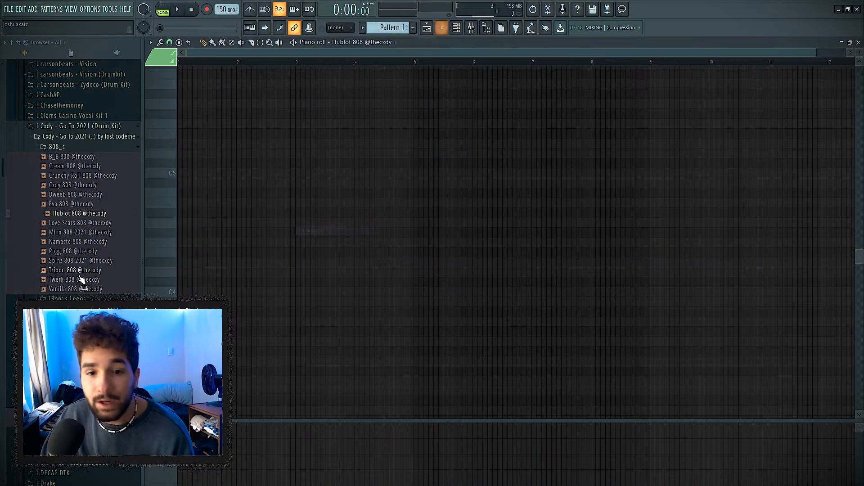
{"action": "left_click", "coordinate": [426, 28]}
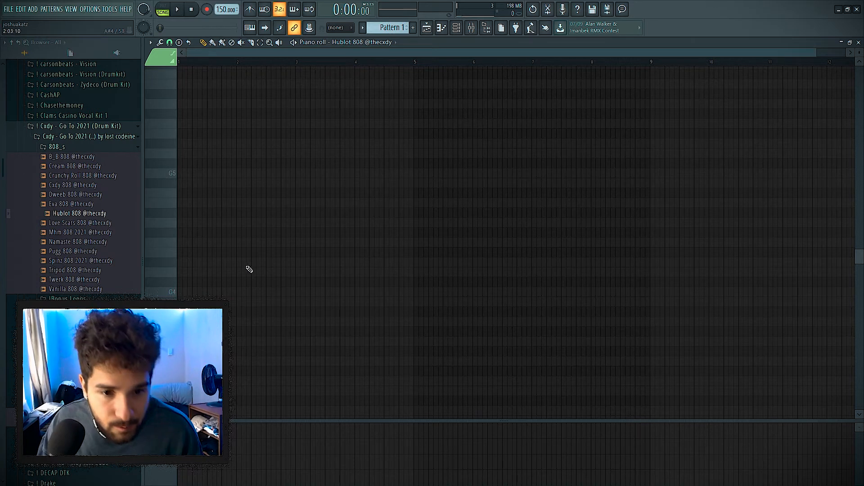
{"action": "scroll", "coordinate": [248, 265], "scroll_direction": "up", "scroll_amount": 3}
{"action": "key", "text": "space"}
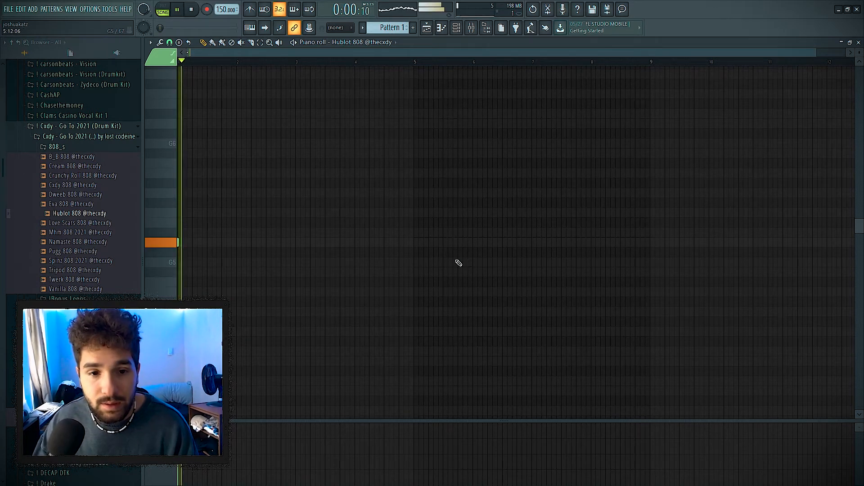
{"action": "key", "text": "space"}
{"action": "left_click", "coordinate": [250, 243]}
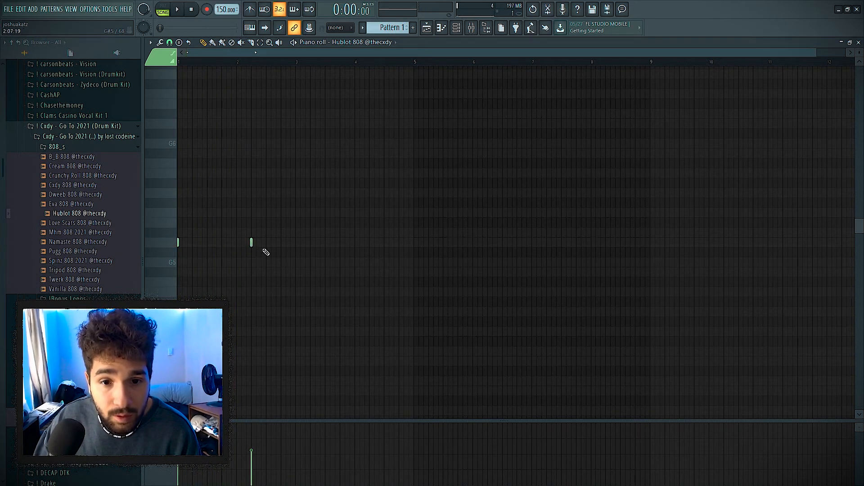
{"action": "left_click", "coordinate": [280, 242]}
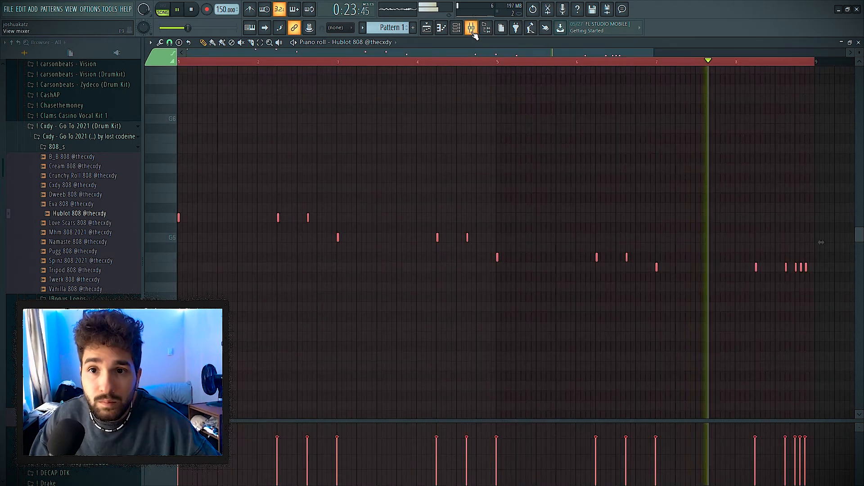
{"action": "left_click", "coordinate": [471, 27]}
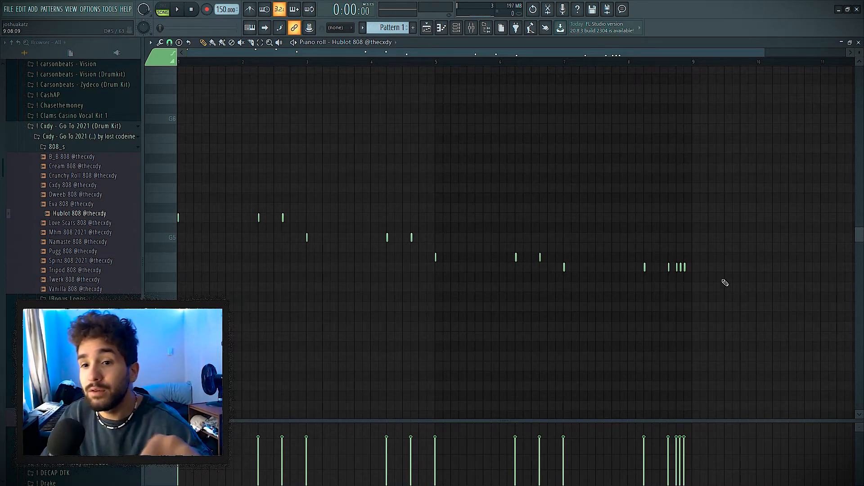
{"action": "left_click_drag", "start_coordinate": [723, 276], "coordinate": [378, 259]}
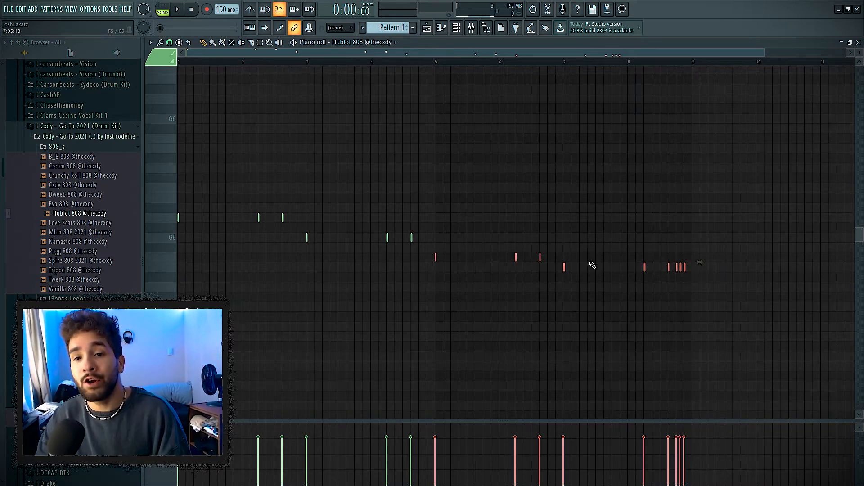
{"action": "left_click", "coordinate": [491, 244]}
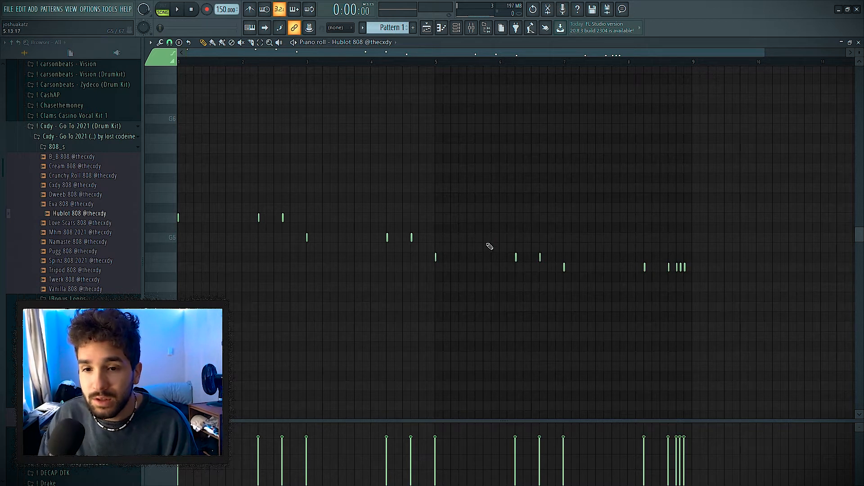
{"action": "left_click", "coordinate": [619, 207]}
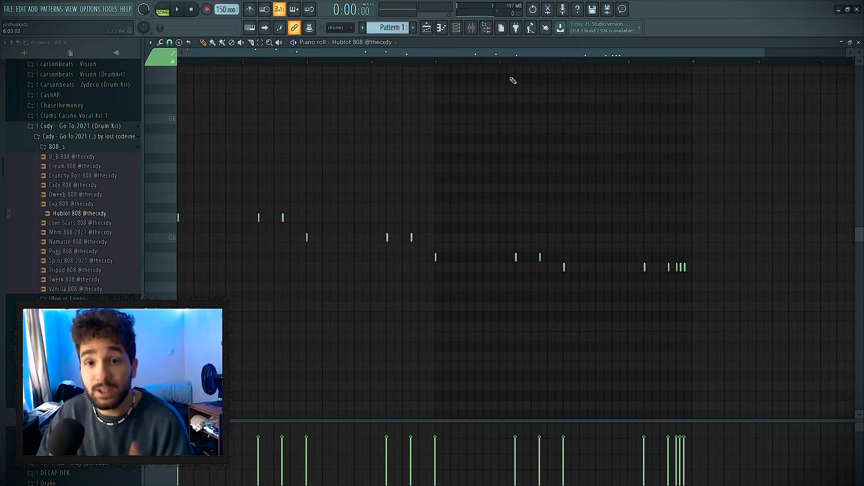
Make the second Pattern 1 clip on Track 2 unique and show its Hublot 808 notes in the piano roll.
{"action": "left_click", "coordinate": [443, 32]}
{"action": "left_click", "coordinate": [372, 172]}
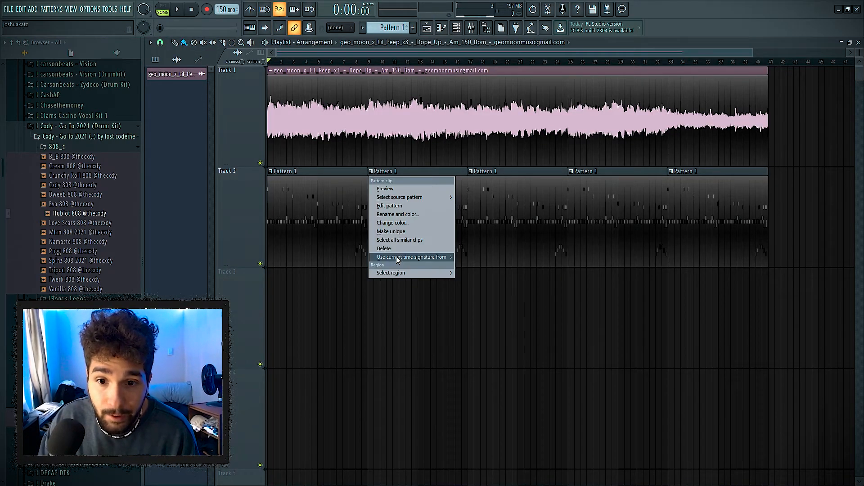
{"action": "left_click", "coordinate": [393, 231]}
{"action": "double_click", "coordinate": [419, 205]}
{"action": "left_click", "coordinate": [350, 42]}
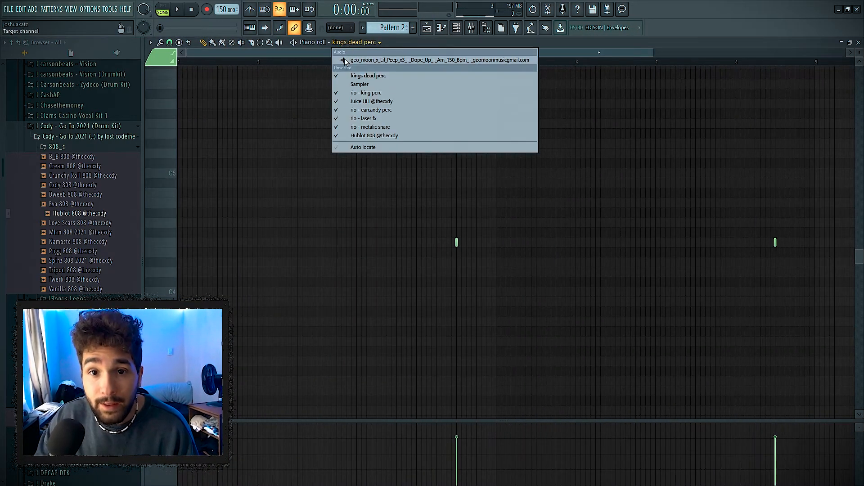
{"action": "left_click", "coordinate": [378, 135]}
Raise the Hublot 808 notes in bars 5–8 of Pattern 2 by one octave while the beat plays.
{"action": "key", "text": "space"}
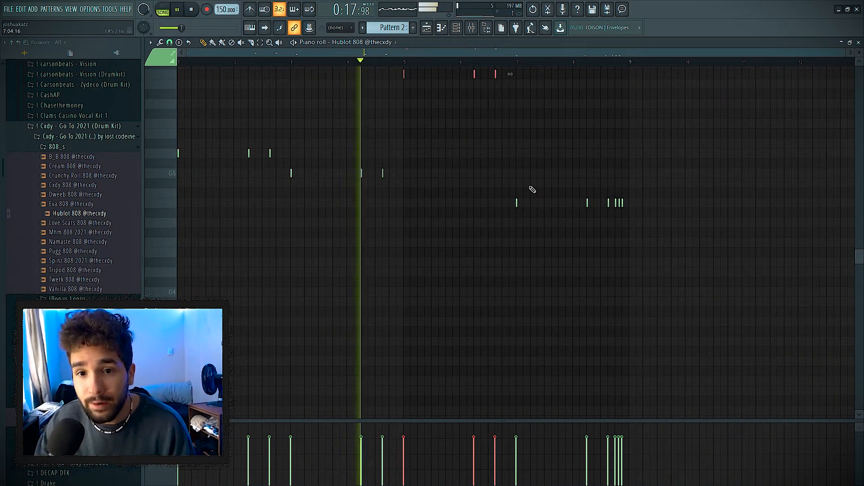
{"action": "scroll", "coordinate": [559, 196], "scroll_direction": "up", "scroll_amount": 4}
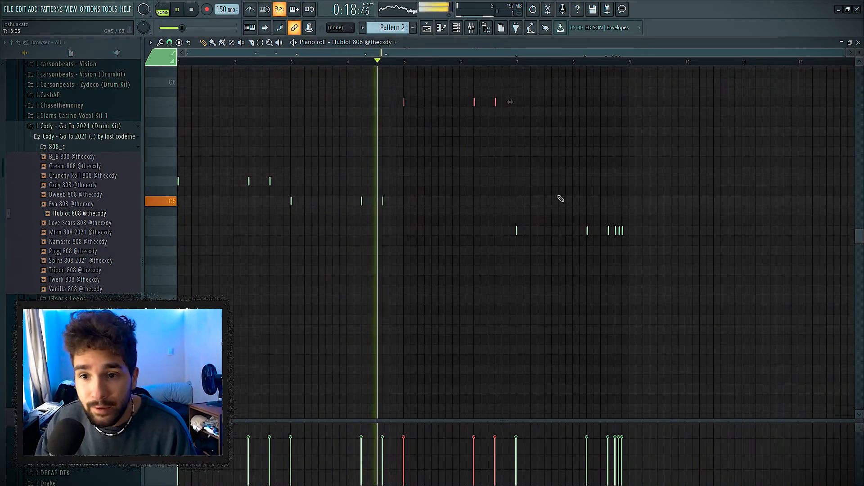
{"action": "left_click_drag", "start_coordinate": [468, 130], "coordinate": [516, 143]}
{"action": "left_click_drag", "start_coordinate": [516, 141], "coordinate": [517, 144]}
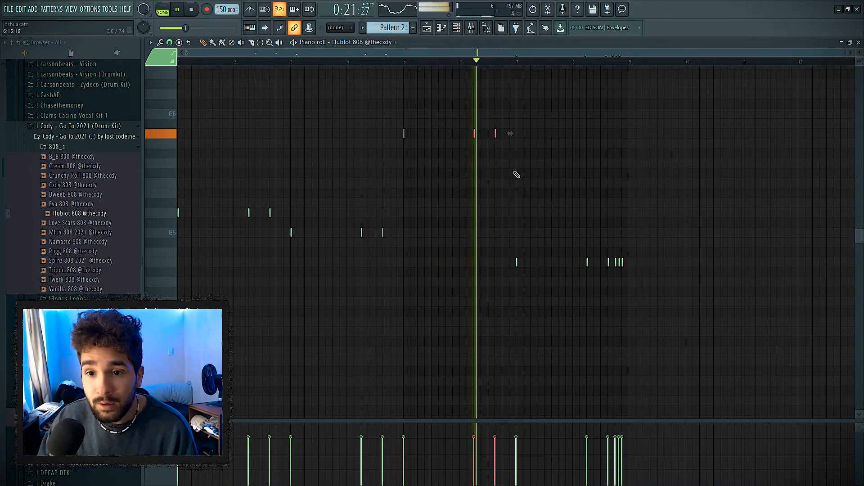
{"action": "left_click_drag", "start_coordinate": [512, 251], "coordinate": [623, 272]}
{"action": "key", "text": "ctrl+Up"}
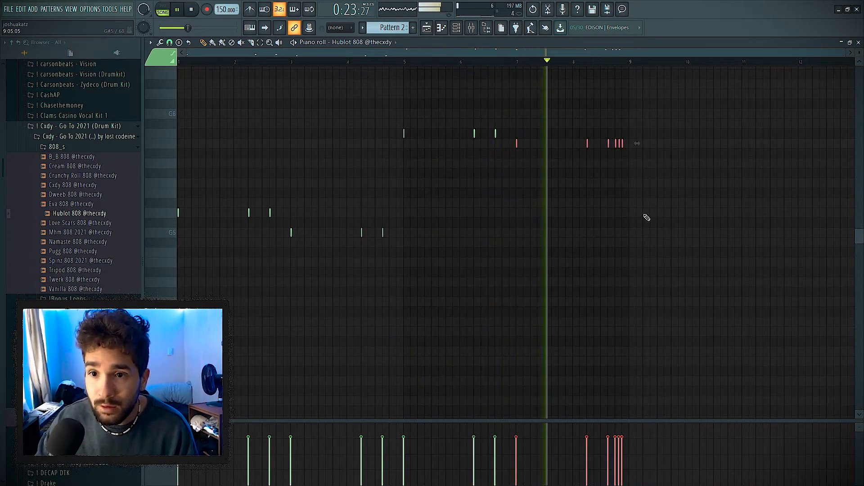
{"action": "left_click_drag", "start_coordinate": [612, 132], "coordinate": [647, 167]}
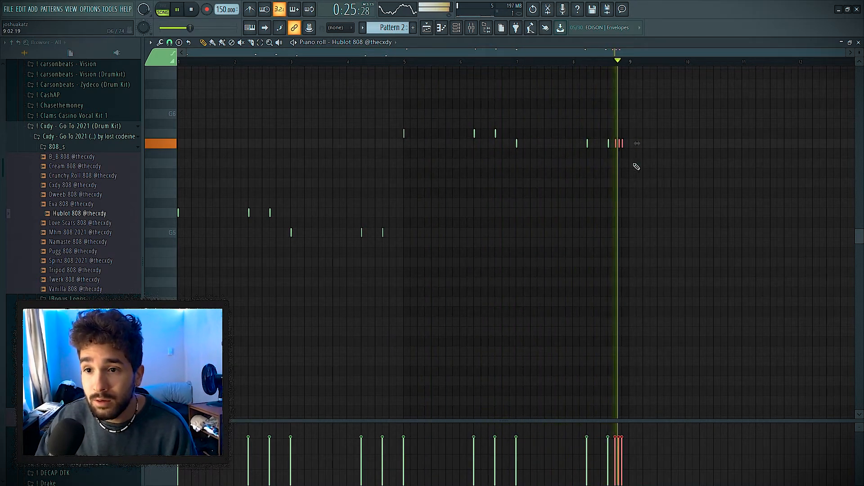
{"action": "key", "text": "space"}
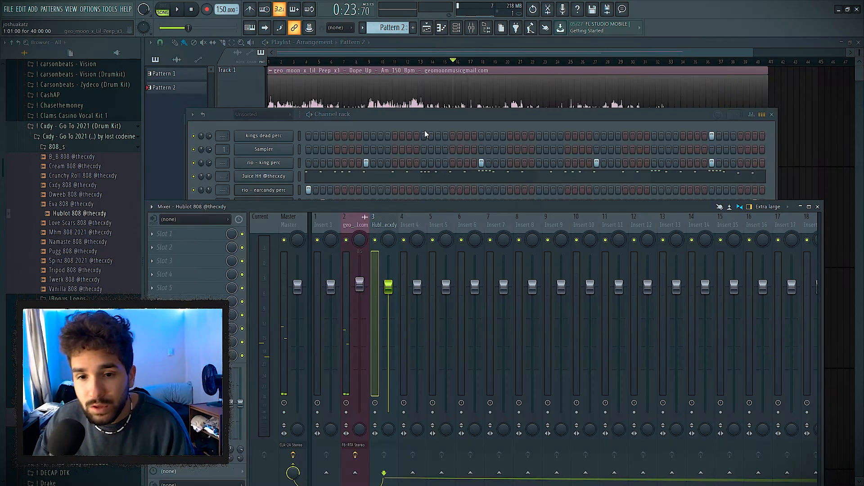
Insert F6-RTA Stereo in slot 2 of the Hublot 808 mixer track and move the playlist playhead to bar 12.
{"action": "left_click", "coordinate": [180, 247]}
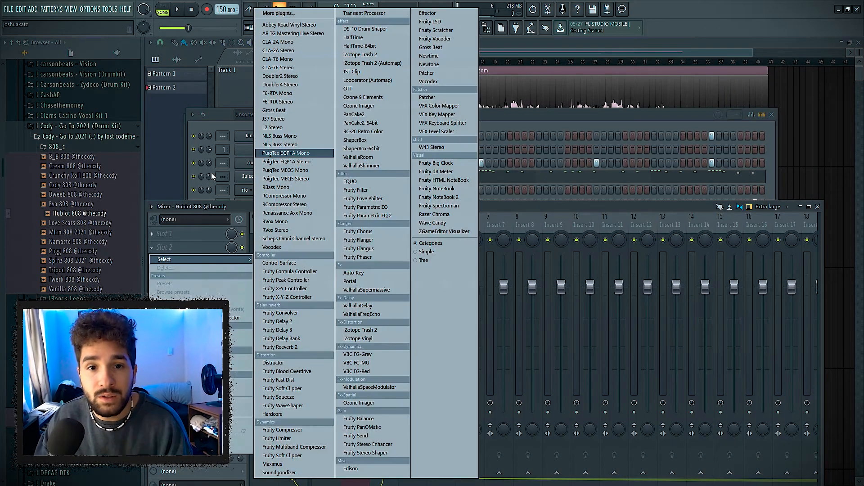
{"action": "left_click", "coordinate": [277, 102]}
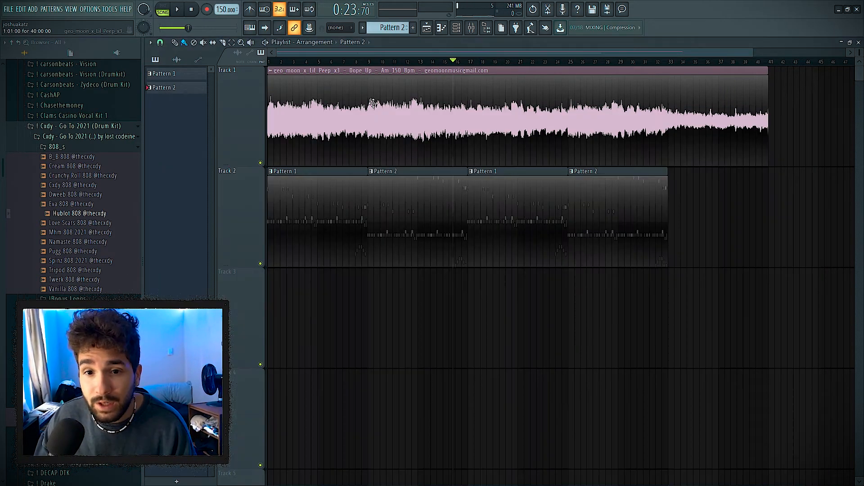
{"action": "left_click_drag", "start_coordinate": [337, 63], "coordinate": [444, 75]}
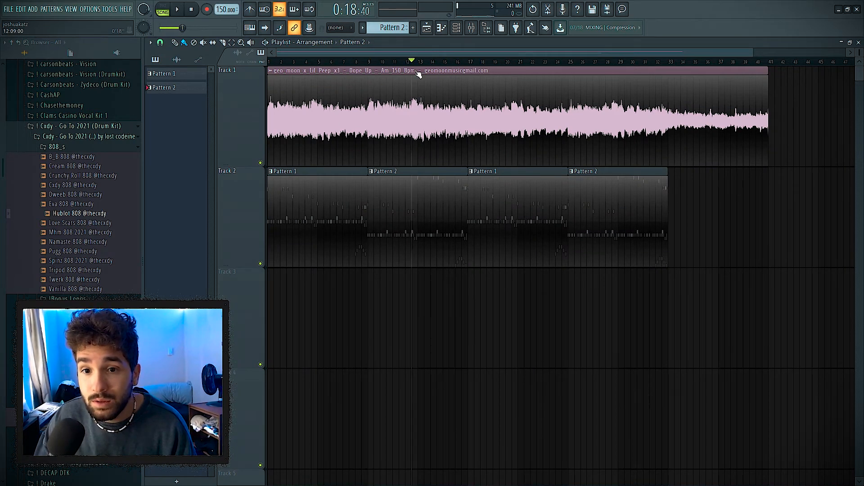
{"action": "key", "text": "F9"}
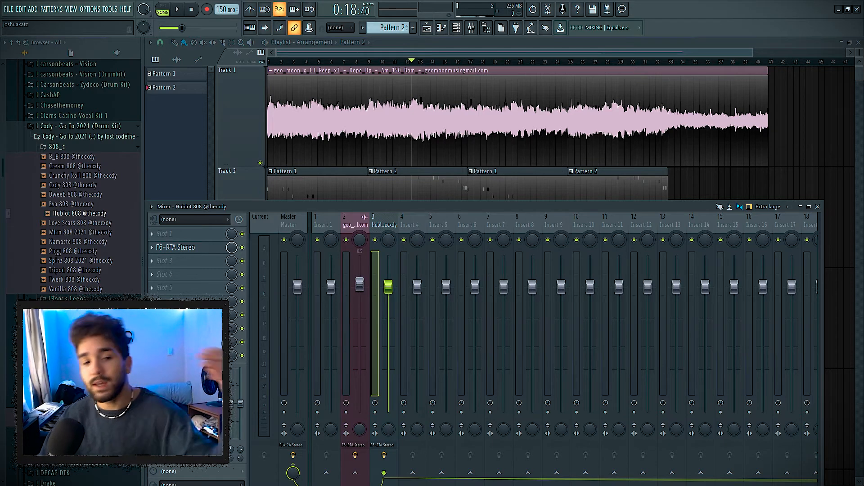
Browse the Percs folder of the Cxdy - Go To 2021 drum kit for a sample.
{"action": "scroll", "coordinate": [72, 180], "scroll_direction": "down", "scroll_amount": 5}
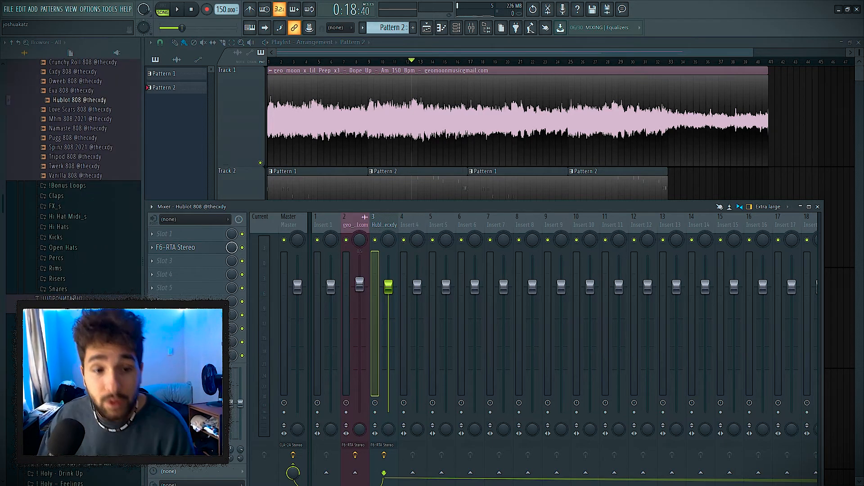
{"action": "left_click", "coordinate": [55, 258]}
{"action": "left_click", "coordinate": [78, 277]}
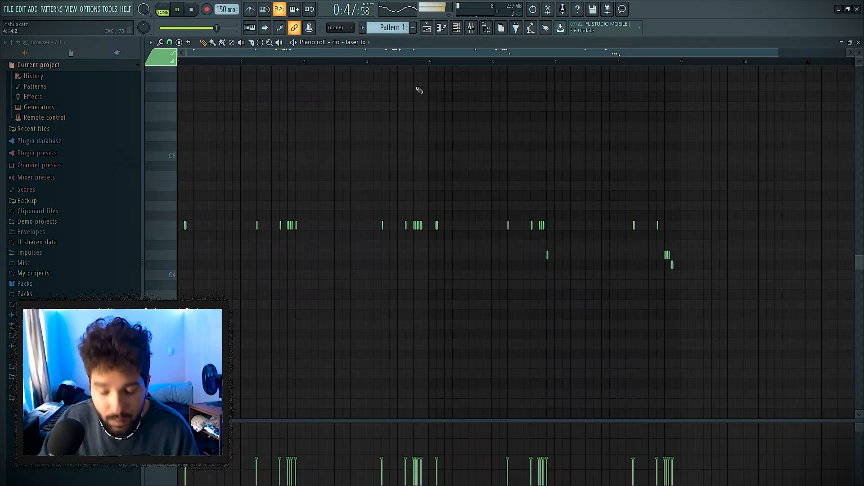
Replace the rio - laser fx notes in Pattern 2 with the pitch-varied notes copied from Pattern 1.
{"action": "key", "text": "KP_Add"}
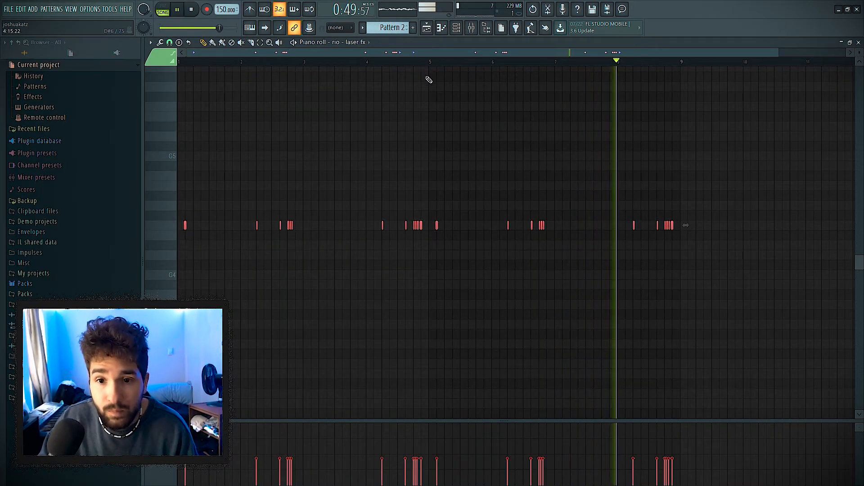
{"action": "left_click", "coordinate": [698, 200]}
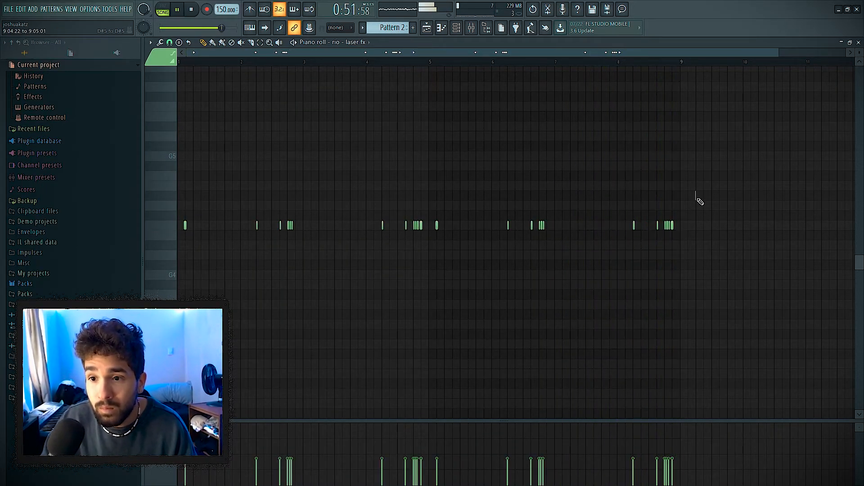
{"action": "scroll", "coordinate": [404, 28], "scroll_direction": "up", "scroll_amount": 1}
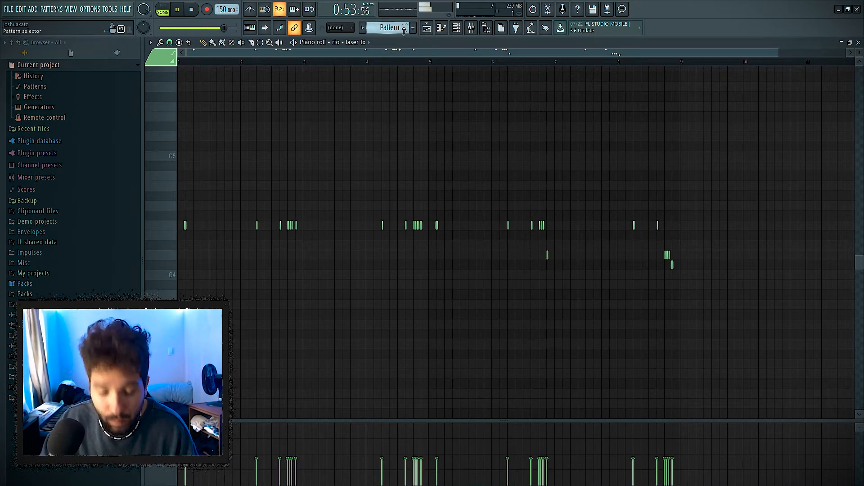
{"action": "key", "text": "KP_Add"}
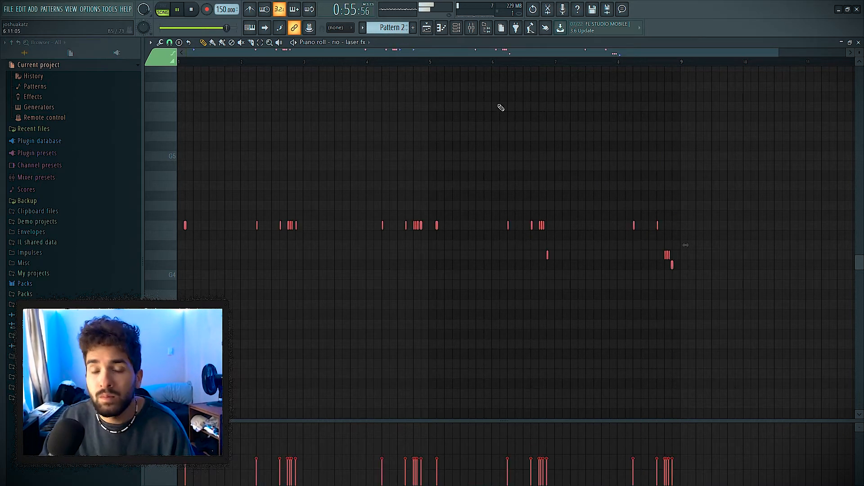
Reset the panning of the rio - ocean fx clip and route its channel to mixer track 4.
{"action": "left_click", "coordinate": [430, 29]}
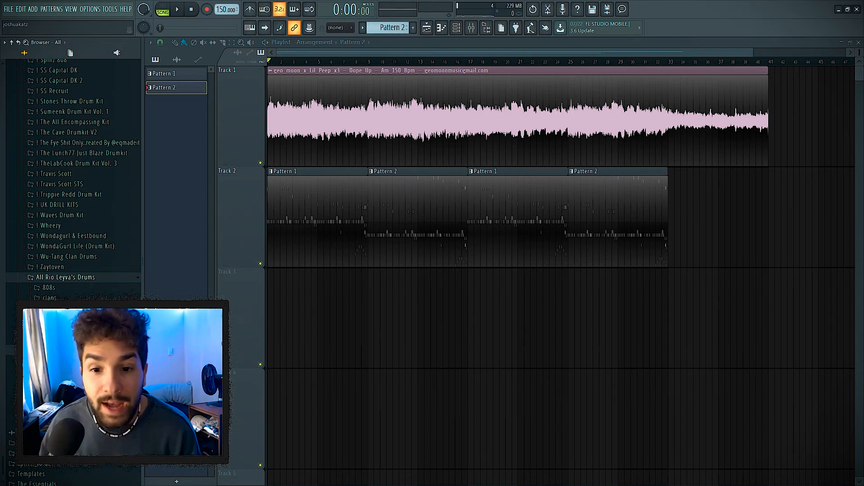
{"action": "scroll", "coordinate": [72, 180], "scroll_direction": "down", "scroll_amount": 1}
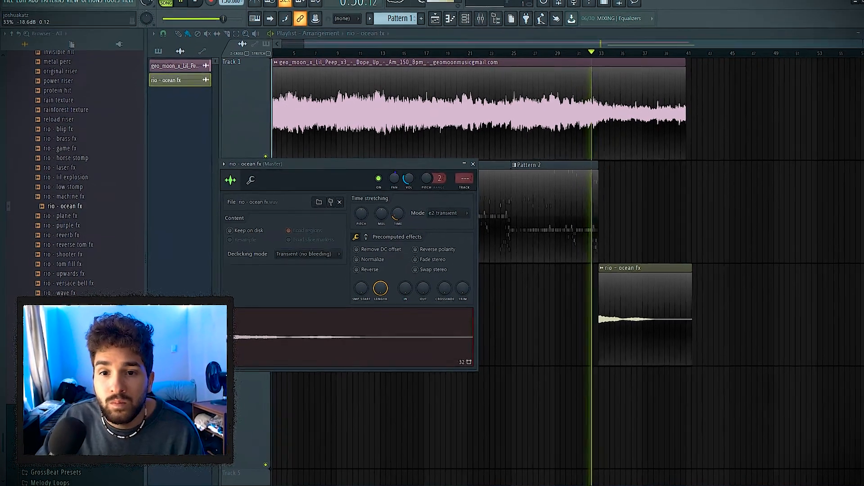
{"action": "right_click", "coordinate": [393, 189]}
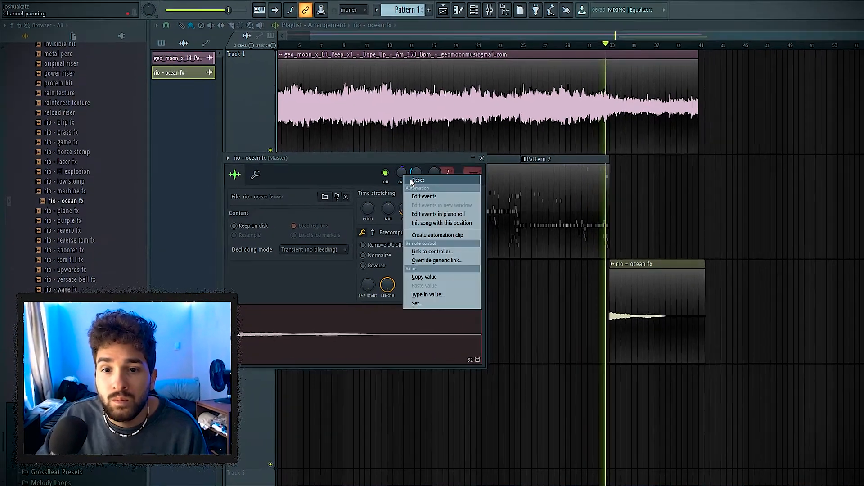
{"action": "left_click", "coordinate": [409, 179]}
{"action": "left_click", "coordinate": [473, 172]}
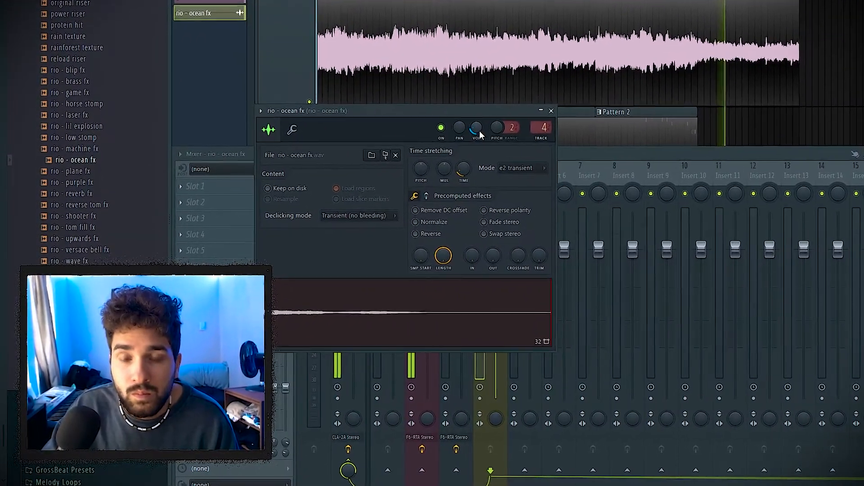
{"action": "left_click", "coordinate": [551, 111]}
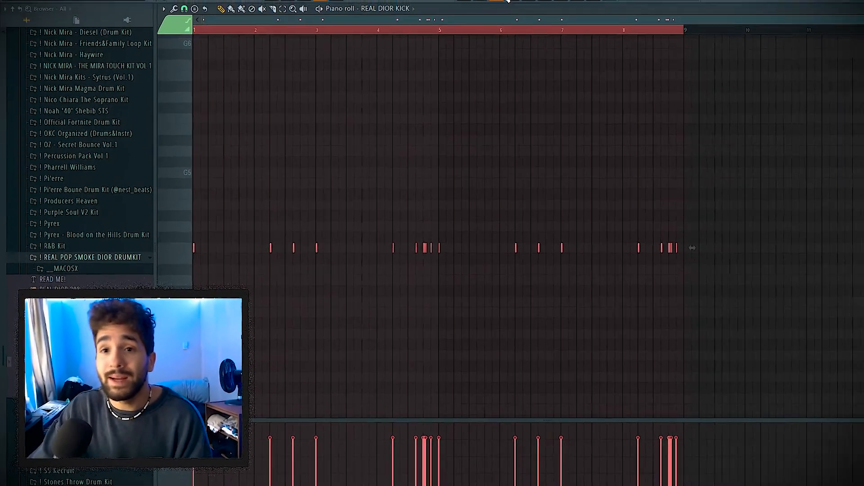
Inspect the REAL DIOR KICK sample's waveform in its channel settings and audition the kick.
{"action": "key", "text": "F6"}
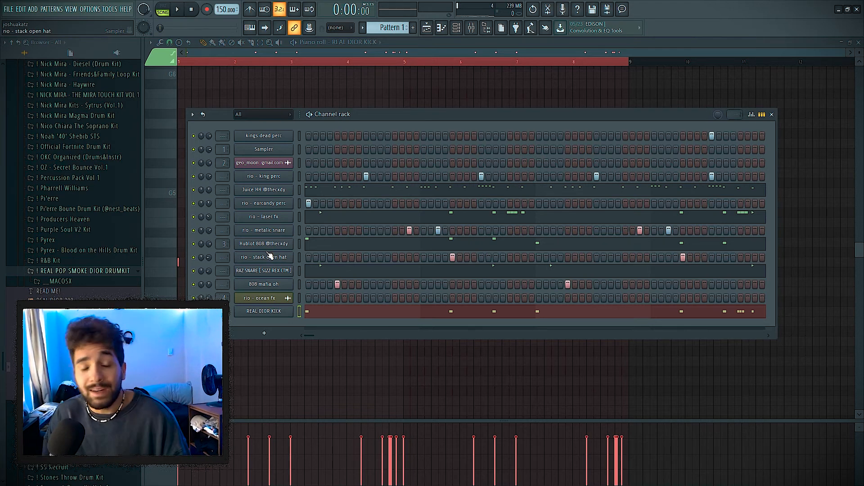
{"action": "left_click", "coordinate": [282, 314]}
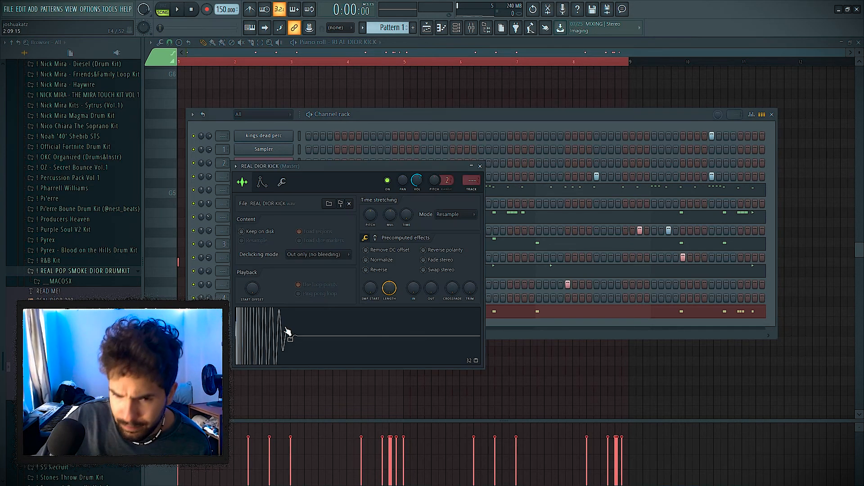
{"action": "right_click", "coordinate": [309, 332]}
{"action": "left_click", "coordinate": [312, 331]}
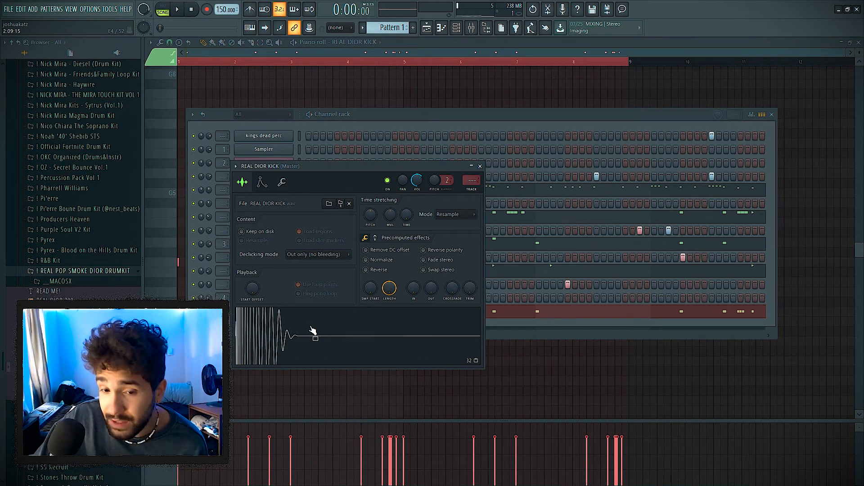
{"action": "key", "text": "Escape"}
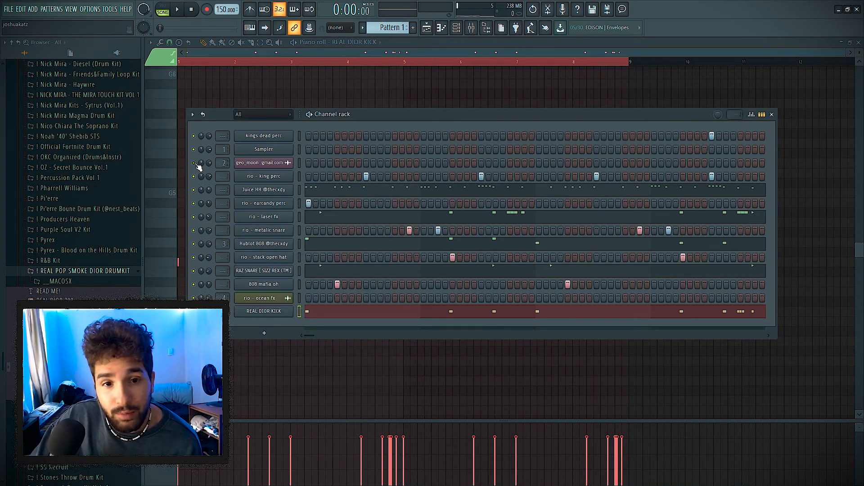
Play the beat and rework the Juice HH hi-hats in Pattern 2 to start in bar 1, deleting the extra notes past bar 8.
{"action": "key", "text": "space"}
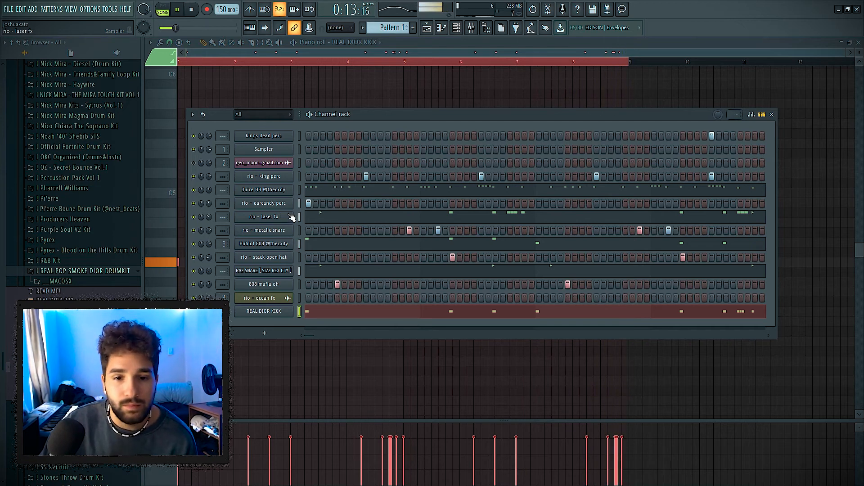
{"action": "scroll", "coordinate": [401, 33], "scroll_direction": "up", "scroll_amount": 1}
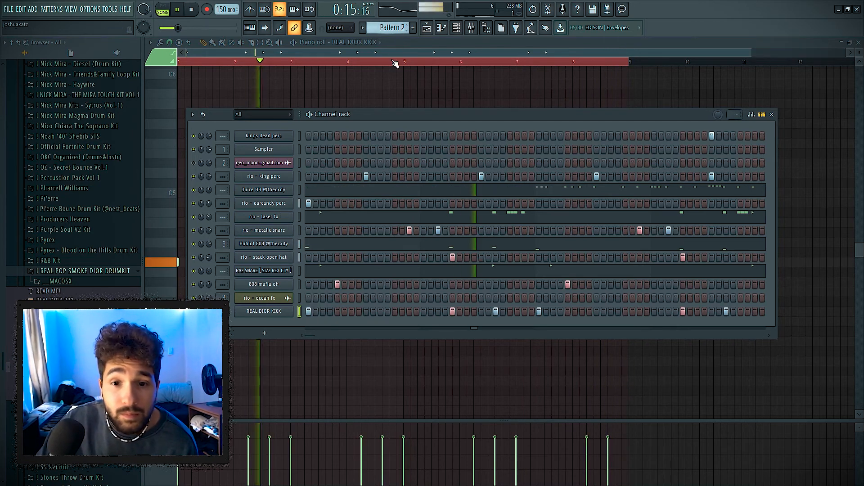
{"action": "left_click", "coordinate": [354, 194]}
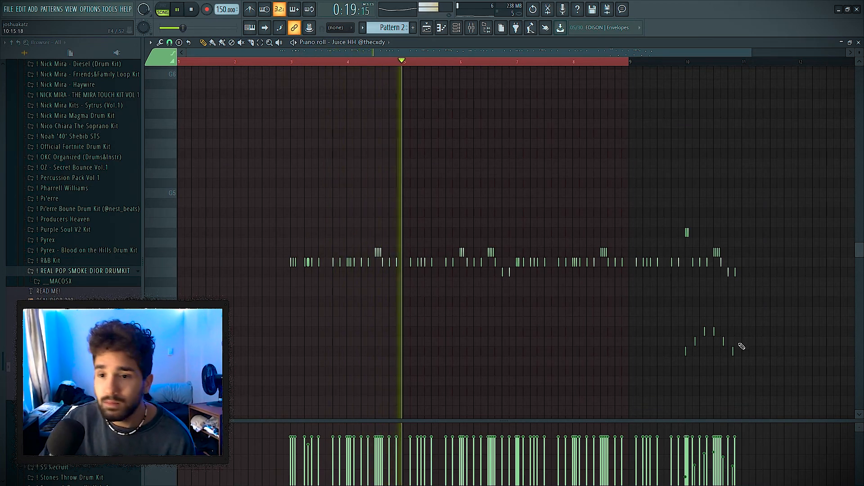
{"action": "key", "text": "ctrl+a"}
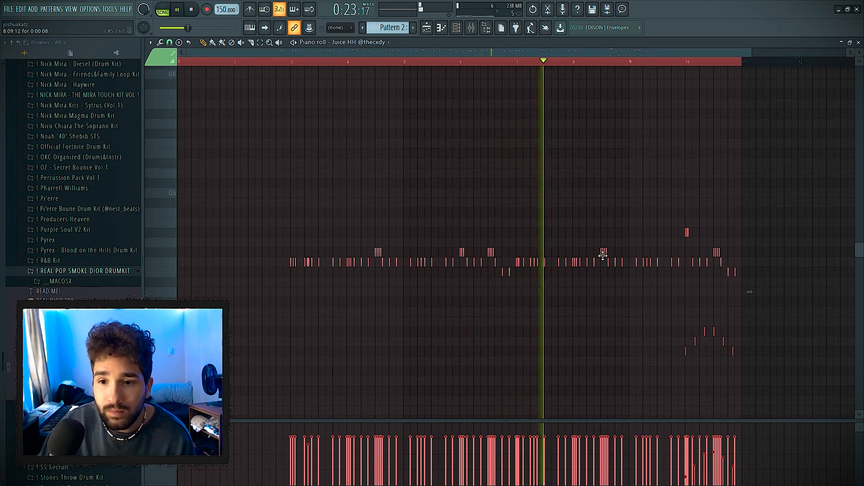
{"action": "left_click_drag", "start_coordinate": [638, 197], "coordinate": [780, 406]}
{"action": "key", "text": "Delete"}
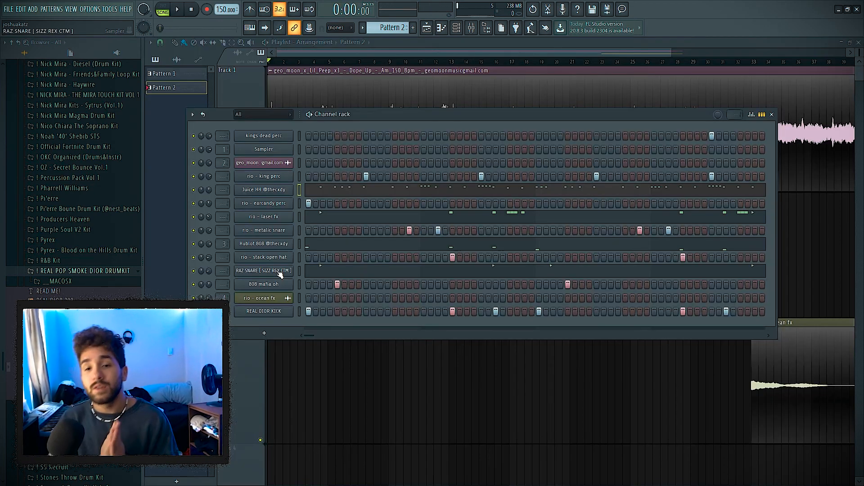